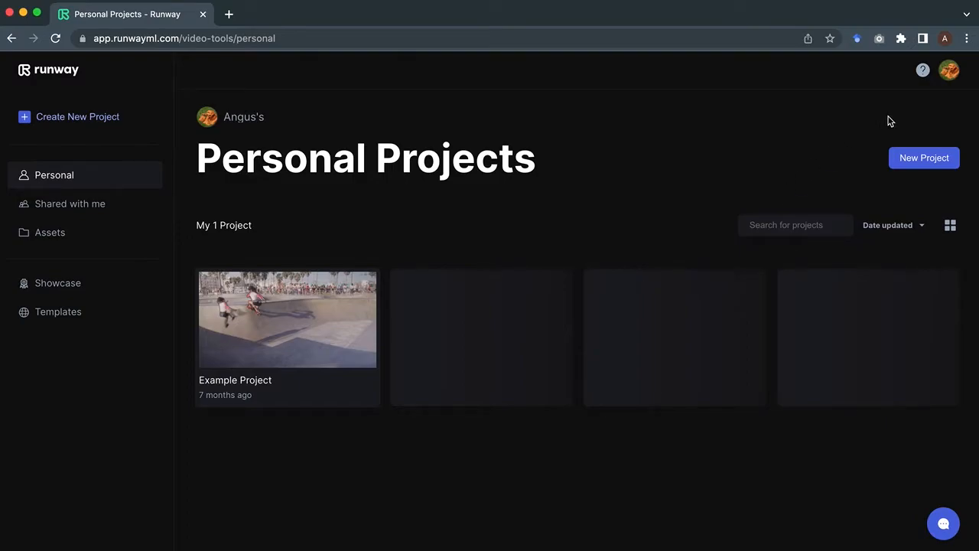
- Open the training area of ML Lab and create a new image training experiment named Training Image Experiment (3)
click(951, 70)
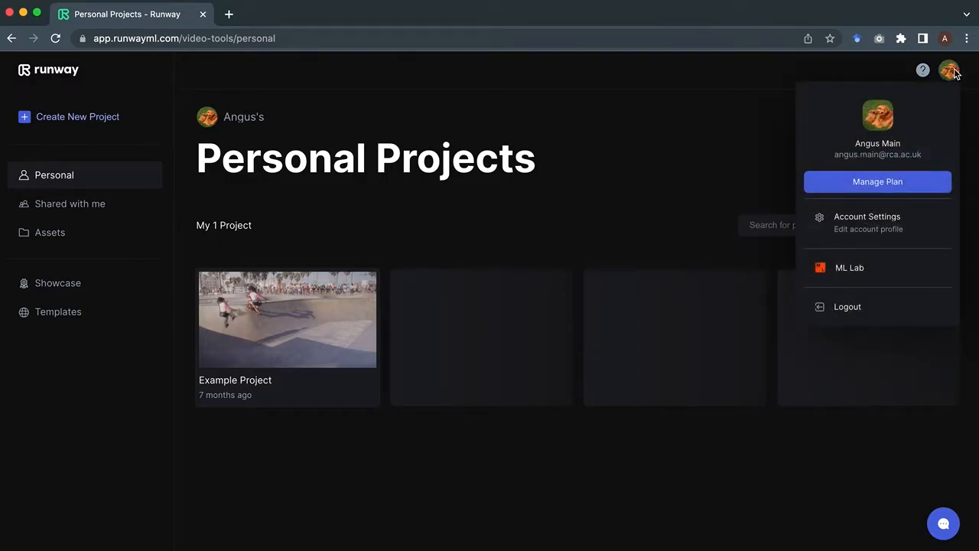
click(890, 269)
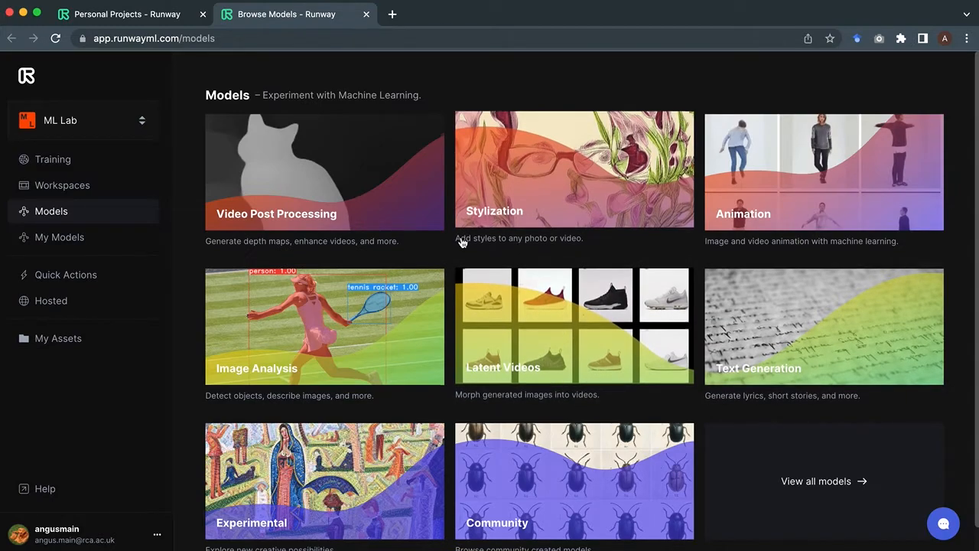
click(97, 167)
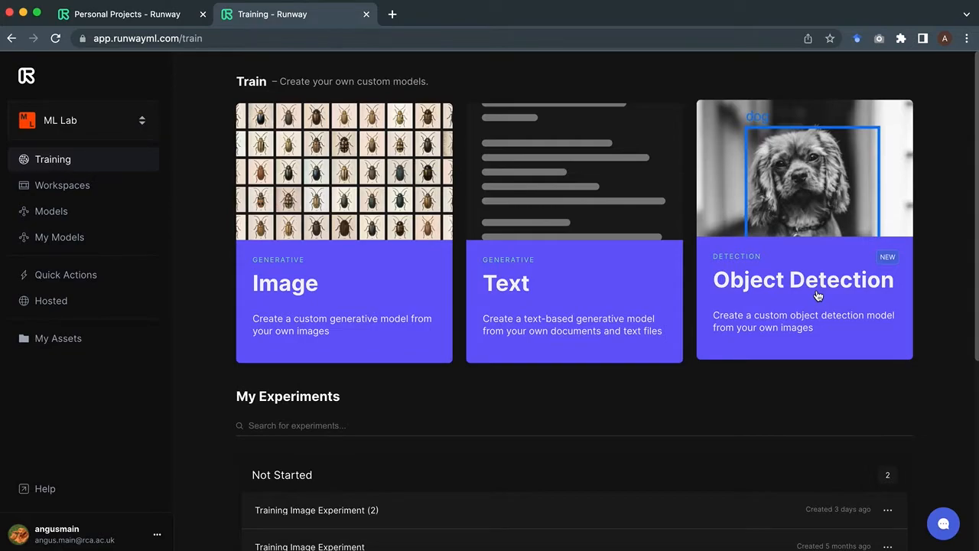
click(324, 290)
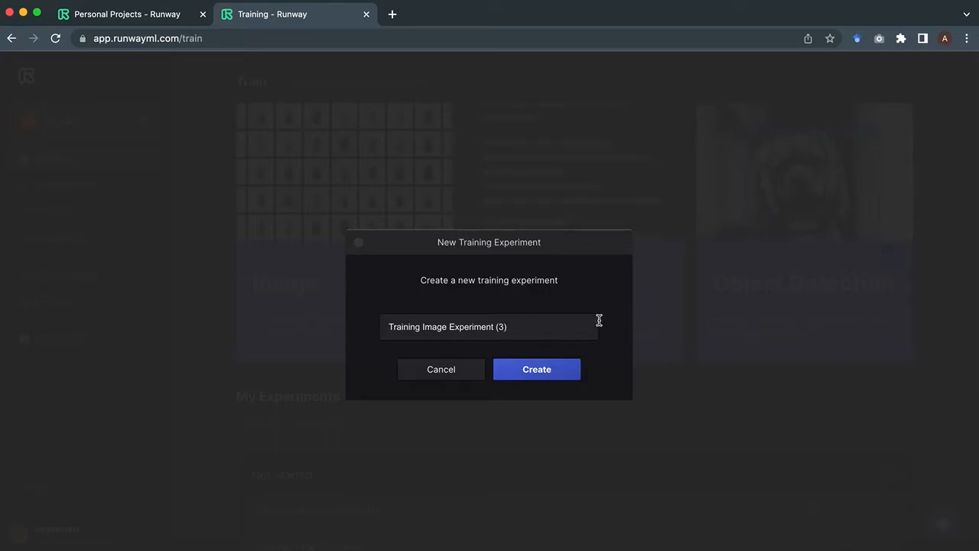
click(537, 369)
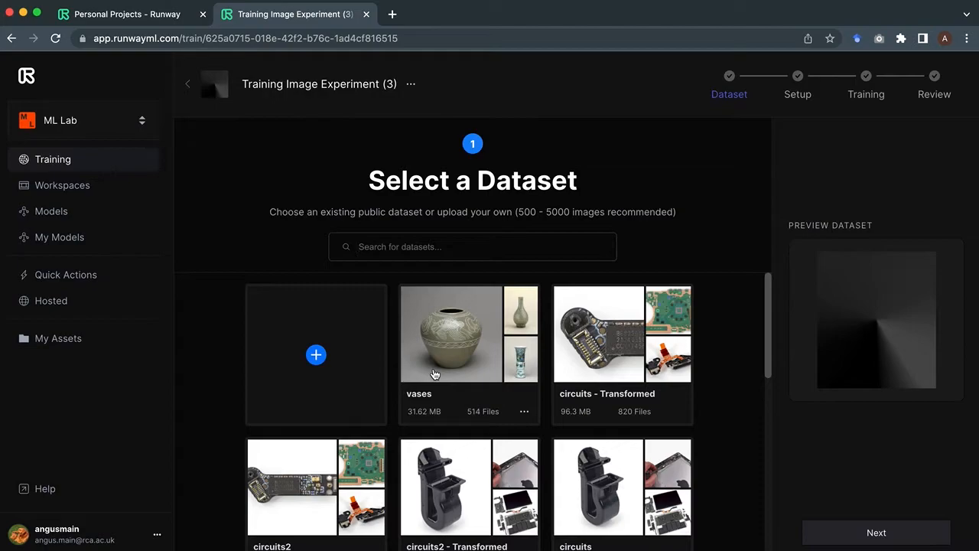
- Open and cancel the dataset folder upload, and select the existing vases dataset for the experiment
click(315, 356)
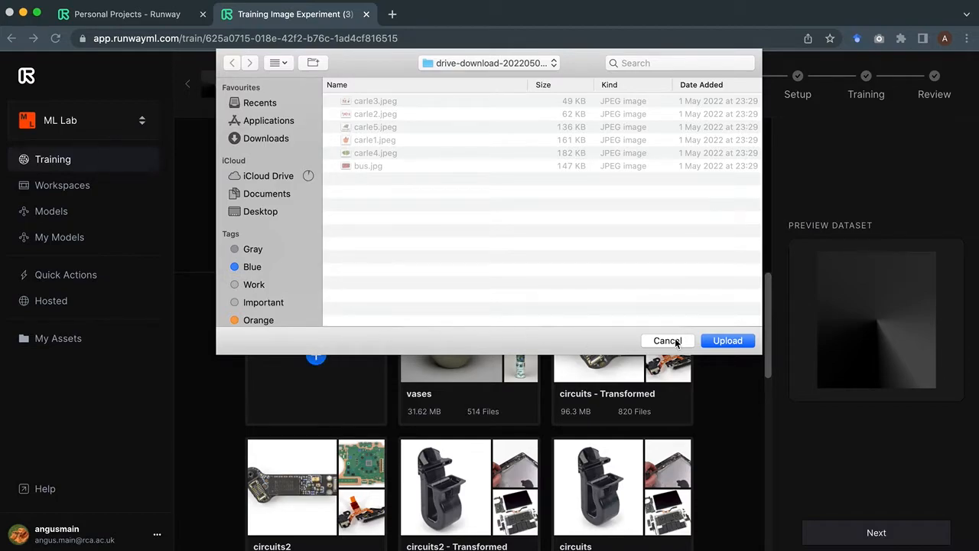
click(667, 341)
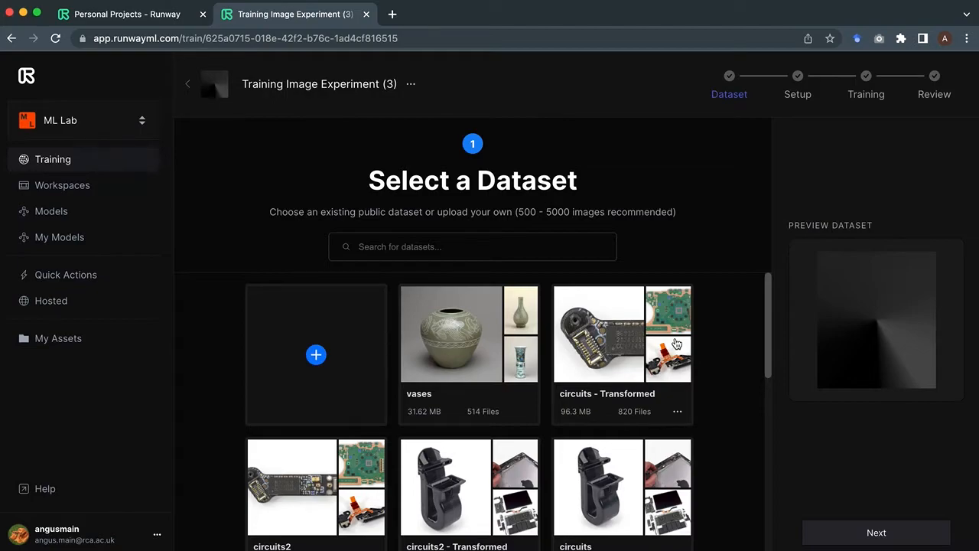
click(469, 400)
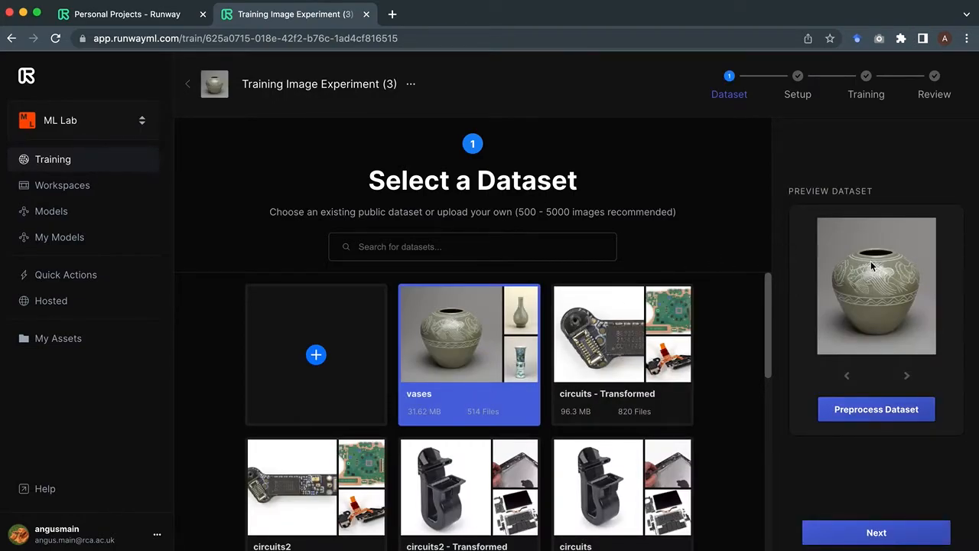
- Look at the preprocessing tools for the vases dataset without submitting changes, and continue to the training options
click(882, 411)
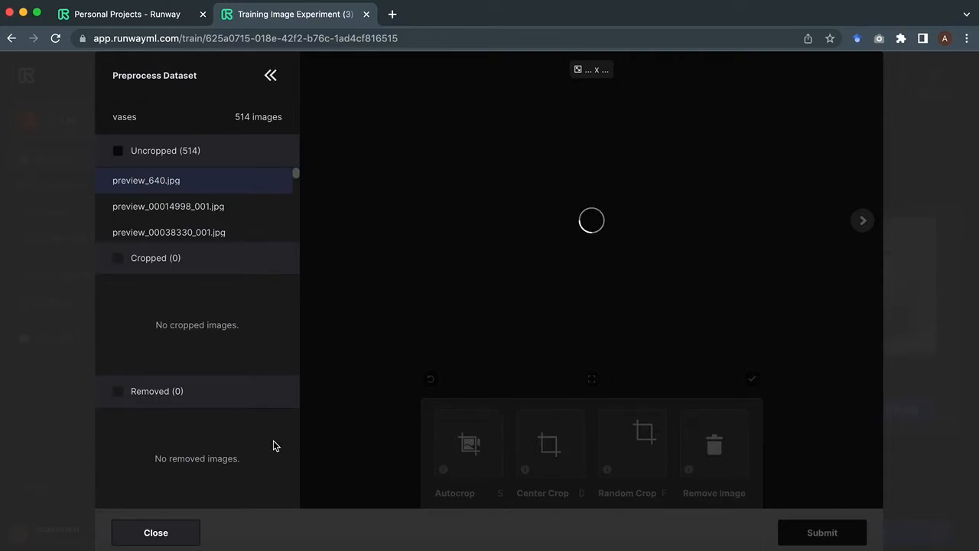
click(155, 535)
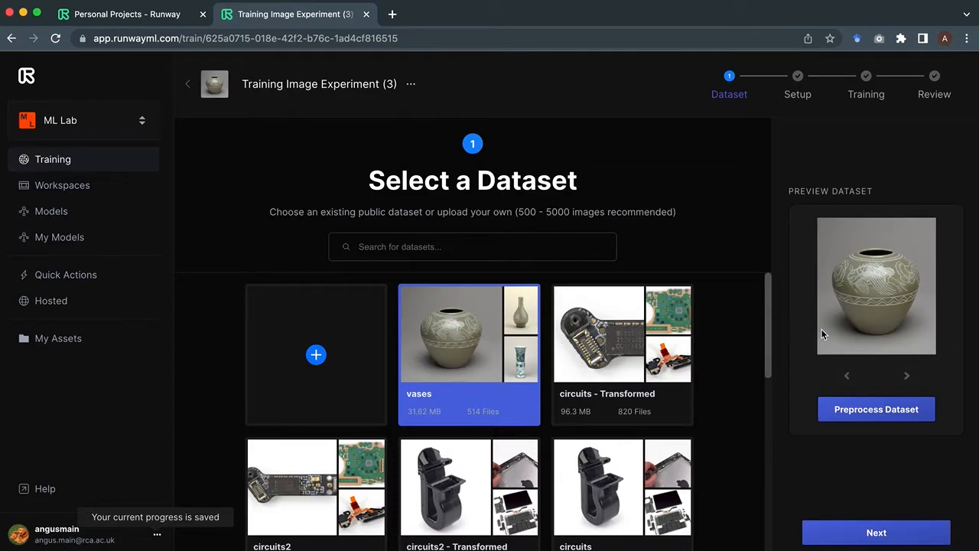
click(876, 542)
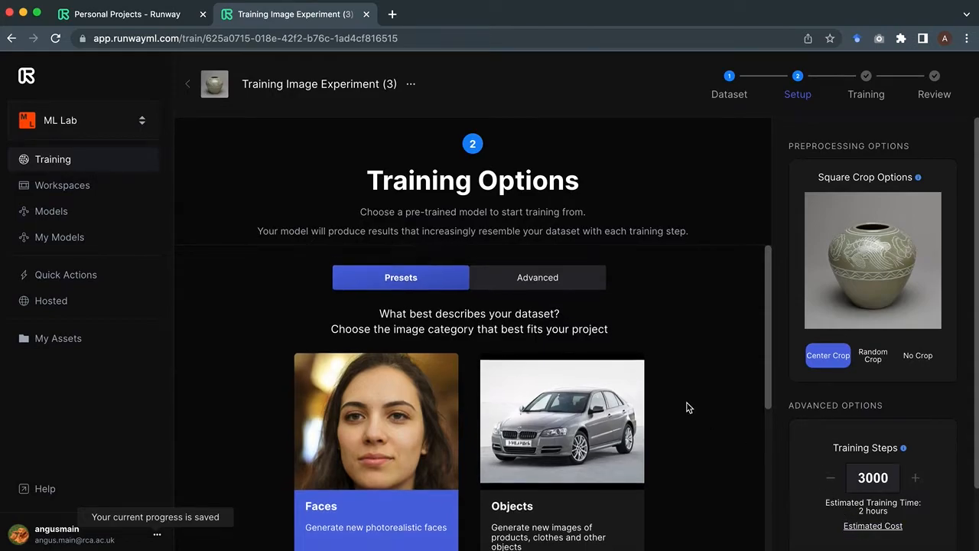
- Examine the preset image categories Faces, Objects, Scenes and Illustrations in the training options
scroll(686, 407, down, 1)
scroll(687, 407, down, 2)
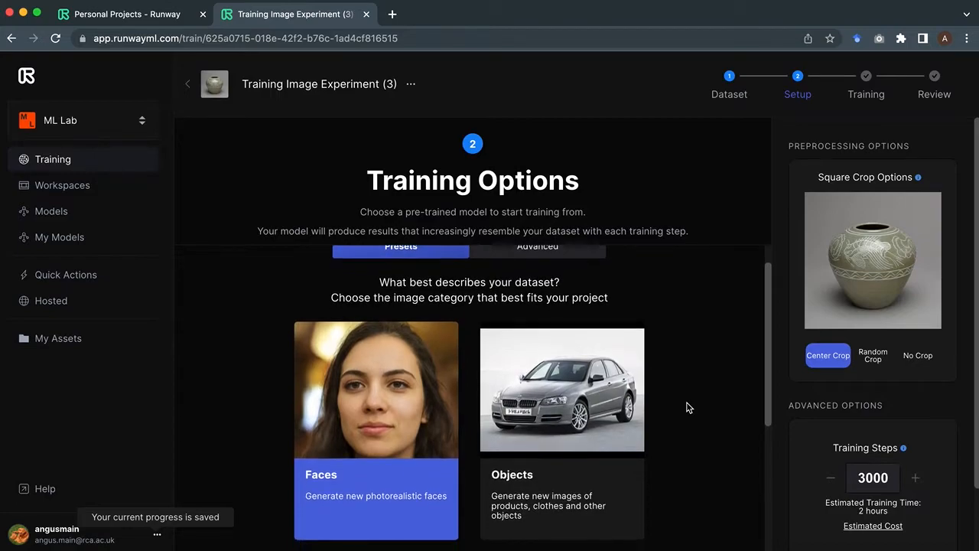
scroll(686, 407, up, 1)
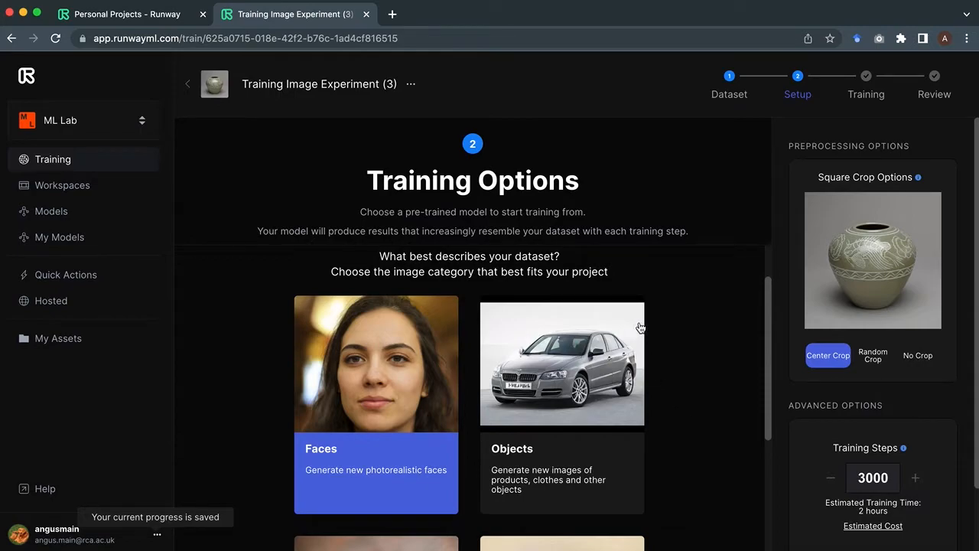
scroll(566, 390, down, 2)
scroll(564, 388, up, 1)
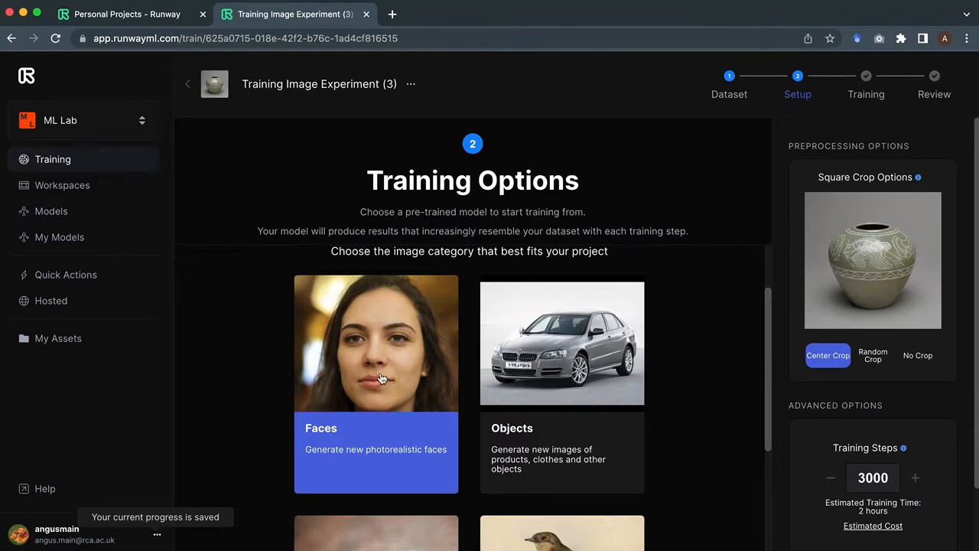
scroll(368, 443, down, 1)
scroll(367, 443, down, 1)
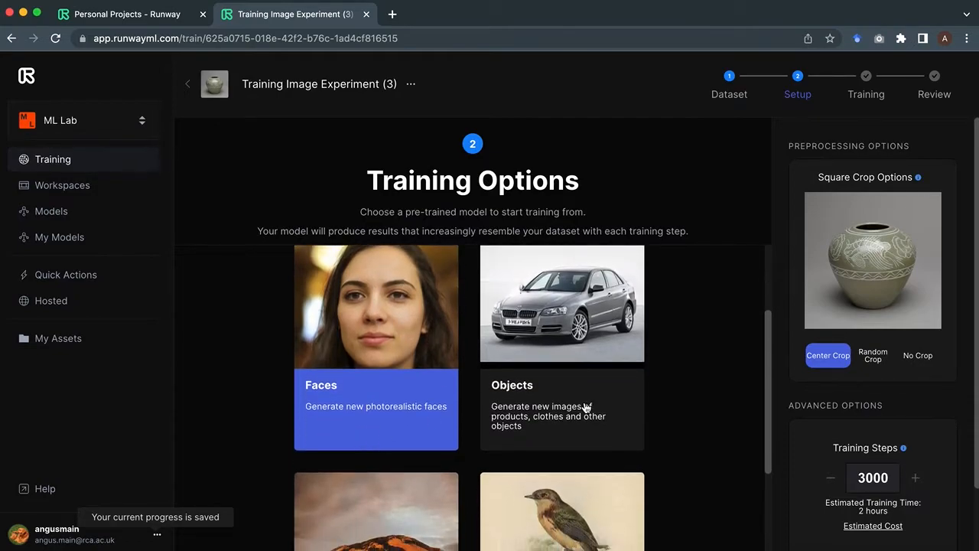
scroll(542, 422, down, 3)
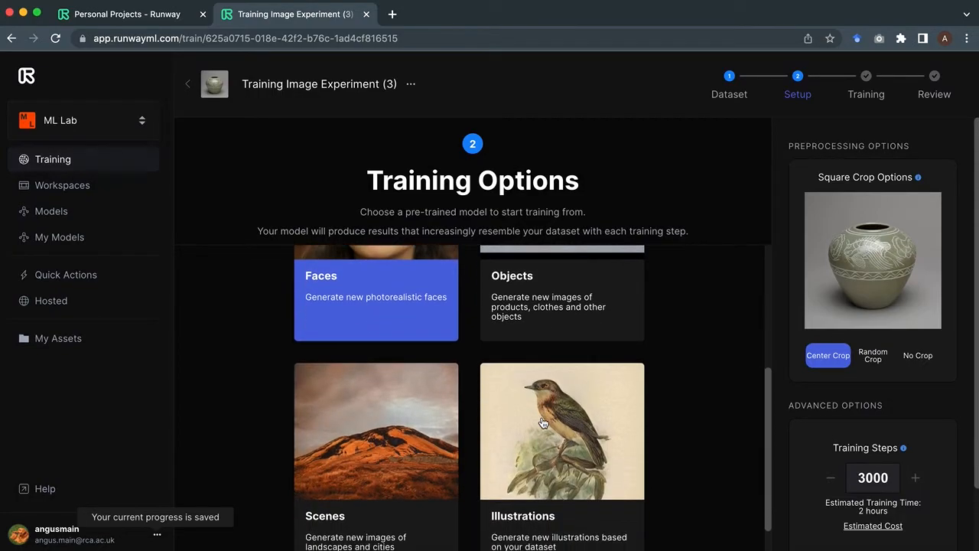
scroll(413, 507, down, 3)
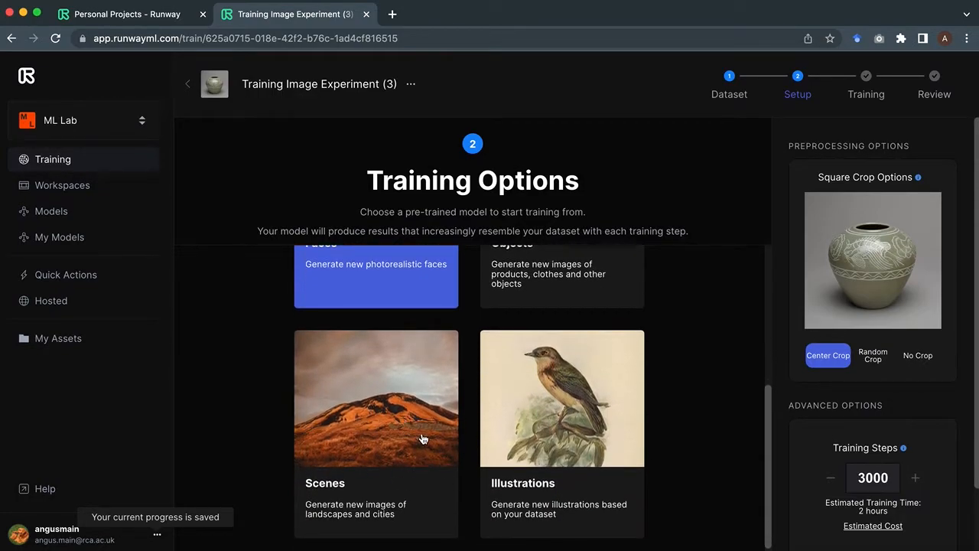
scroll(426, 442, down, 1)
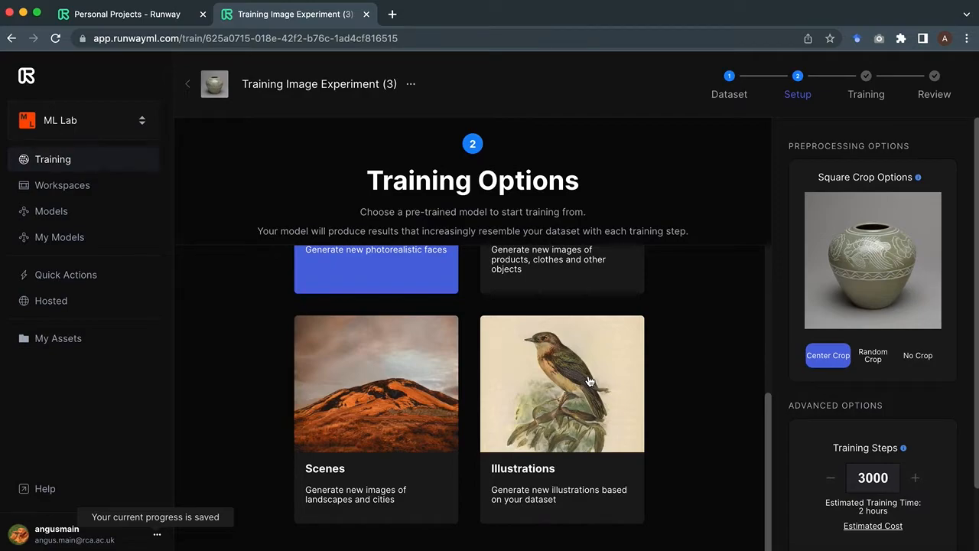
scroll(669, 371, up, 10)
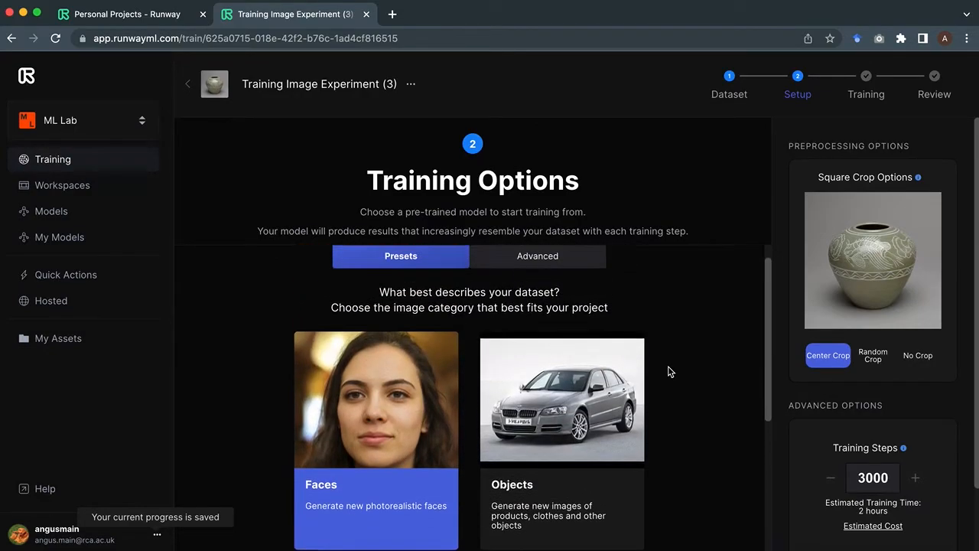
scroll(669, 372, up, 1)
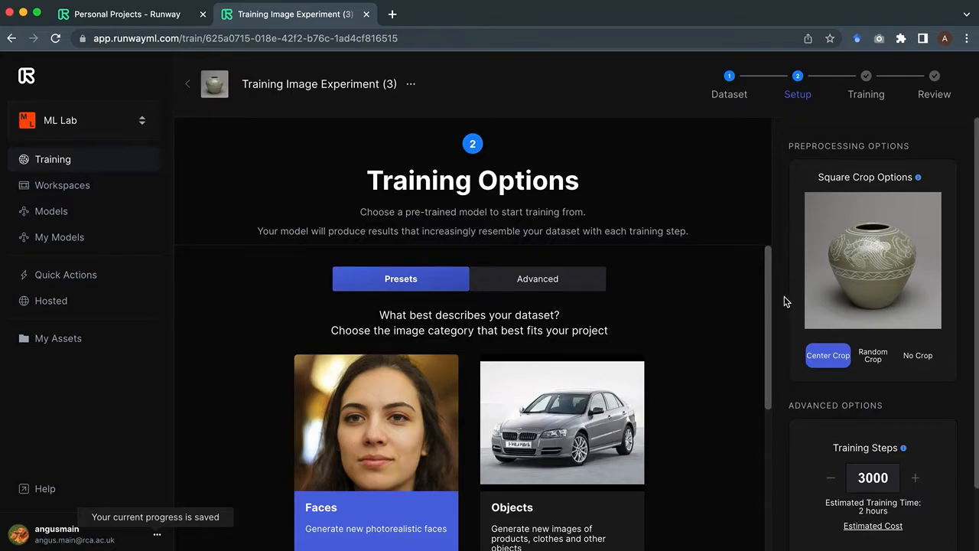
- Choose Objects as the preset image category that best describes the vases dataset
scroll(537, 446, down, 5)
scroll(537, 447, up, 4)
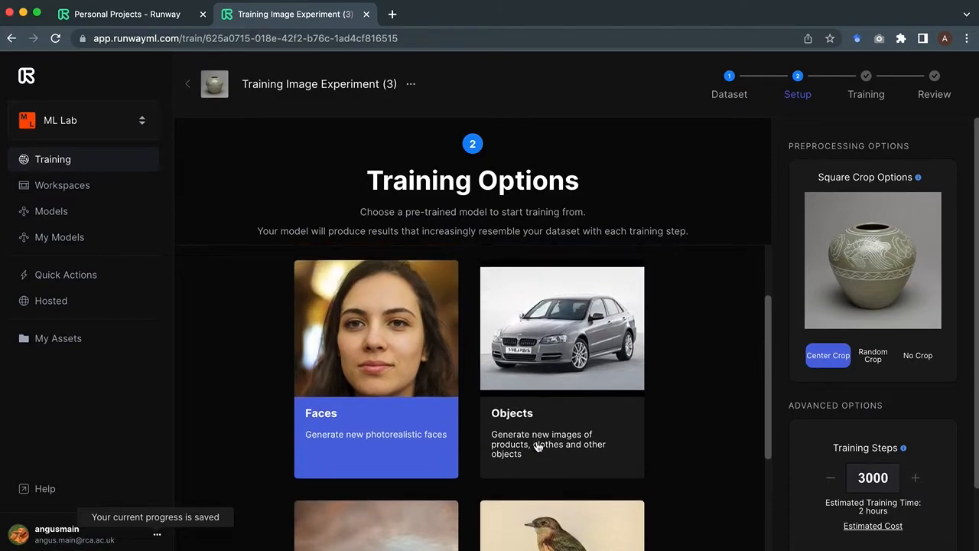
click(531, 469)
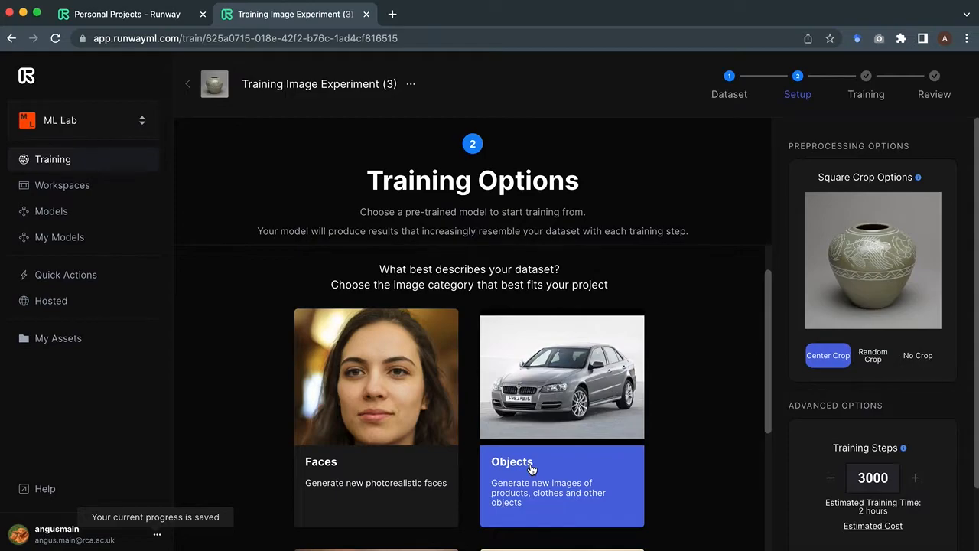
- Review the advanced training options for architecture type and pre-trained model, and return to the presets
scroll(531, 469, down, 1)
scroll(532, 459, up, 3)
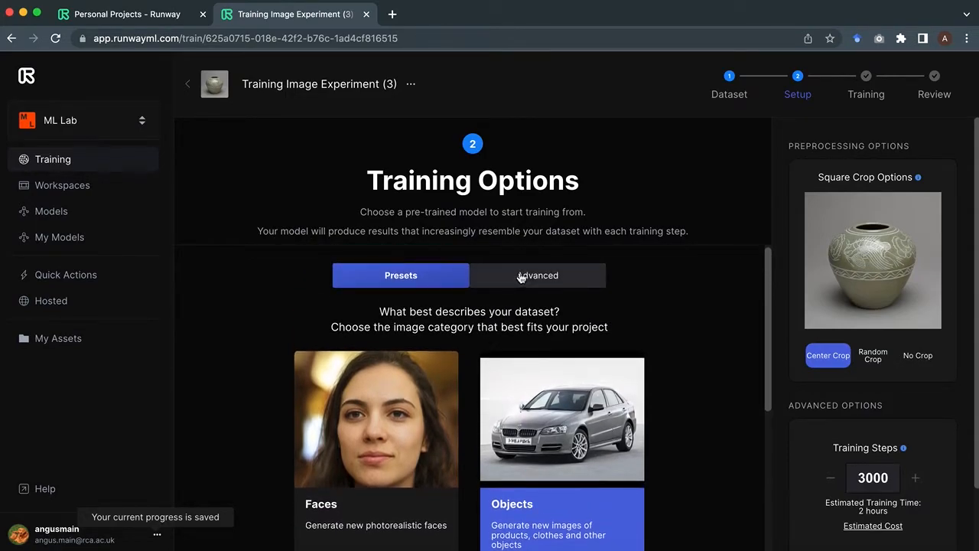
click(520, 277)
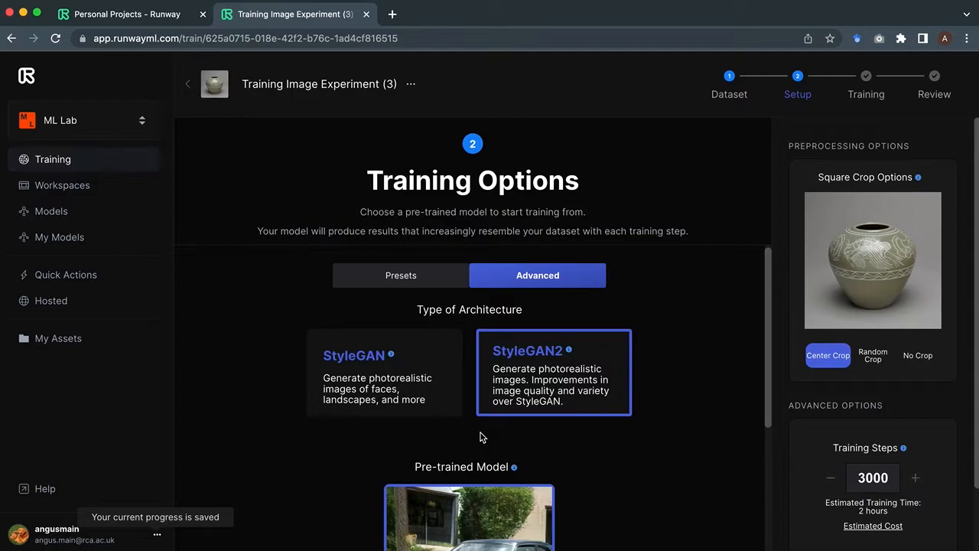
scroll(482, 436, down, 5)
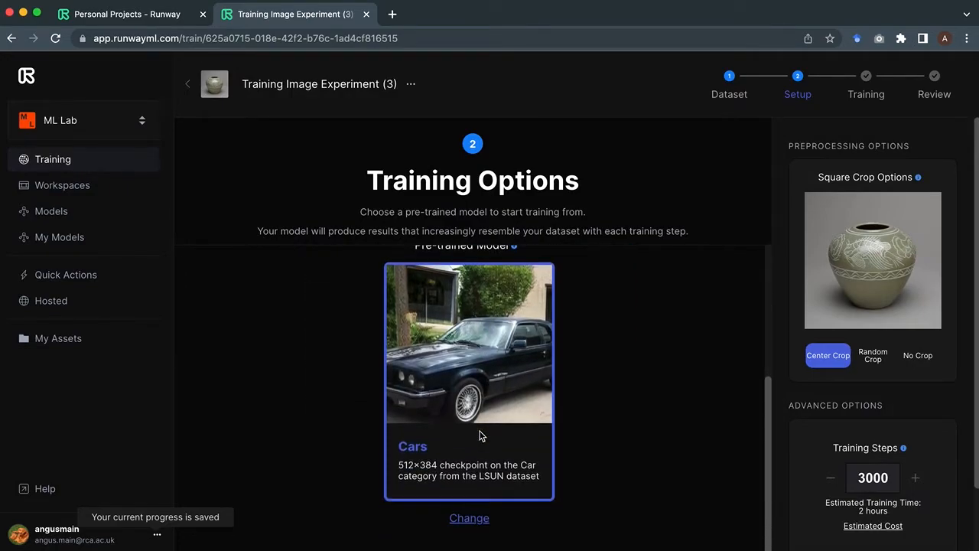
scroll(504, 312, up, 2)
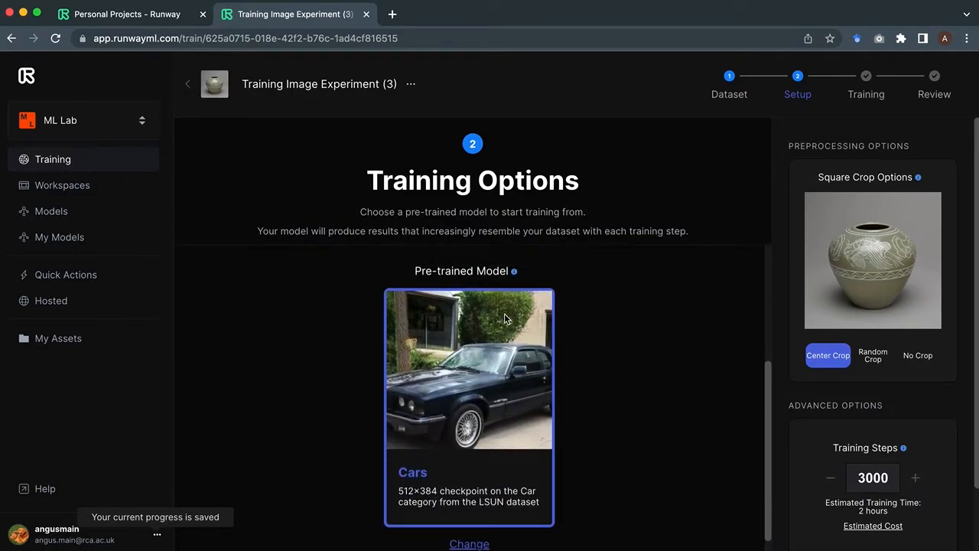
scroll(504, 320, up, 2)
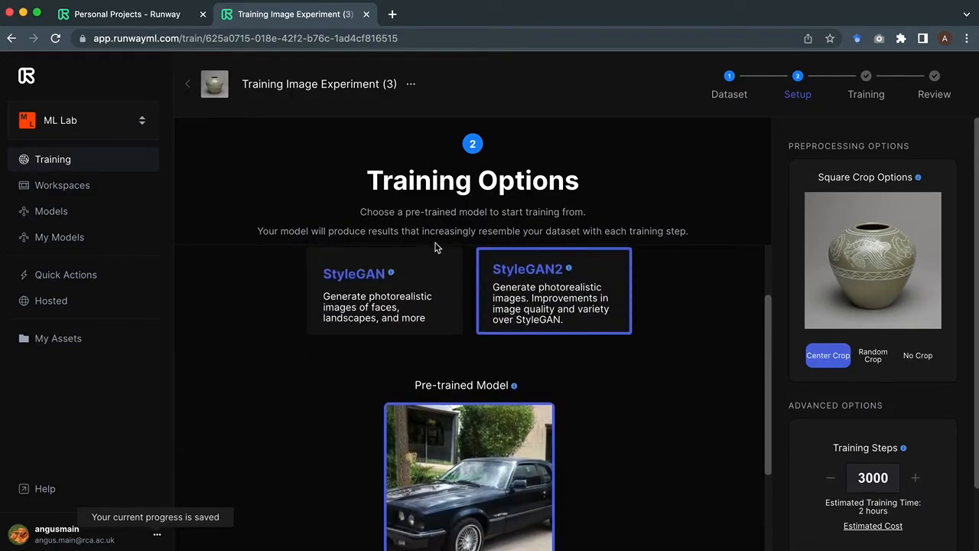
scroll(380, 287, up, 2)
click(380, 281)
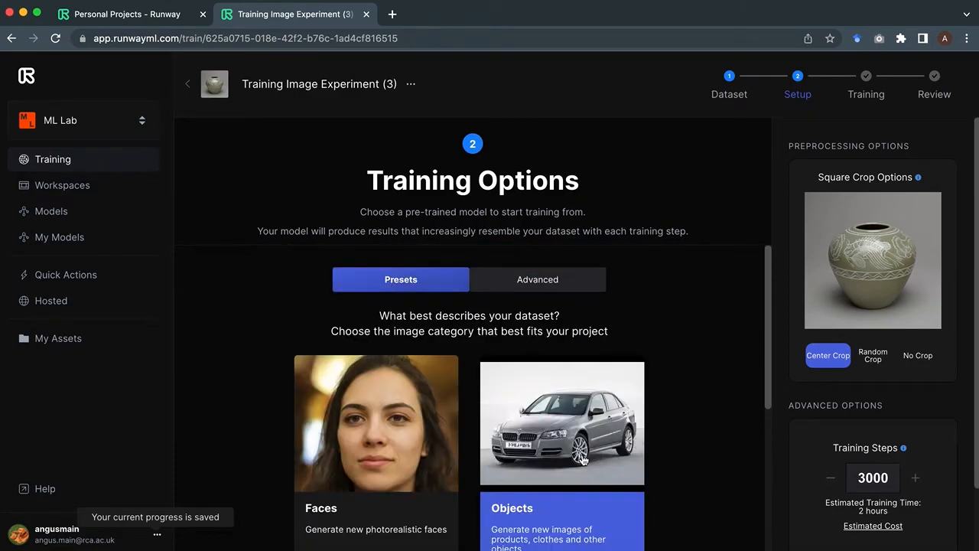
- Examine the remaining preset categories, the square crop options and the training steps setting
scroll(641, 459, down, 3)
scroll(640, 458, down, 2)
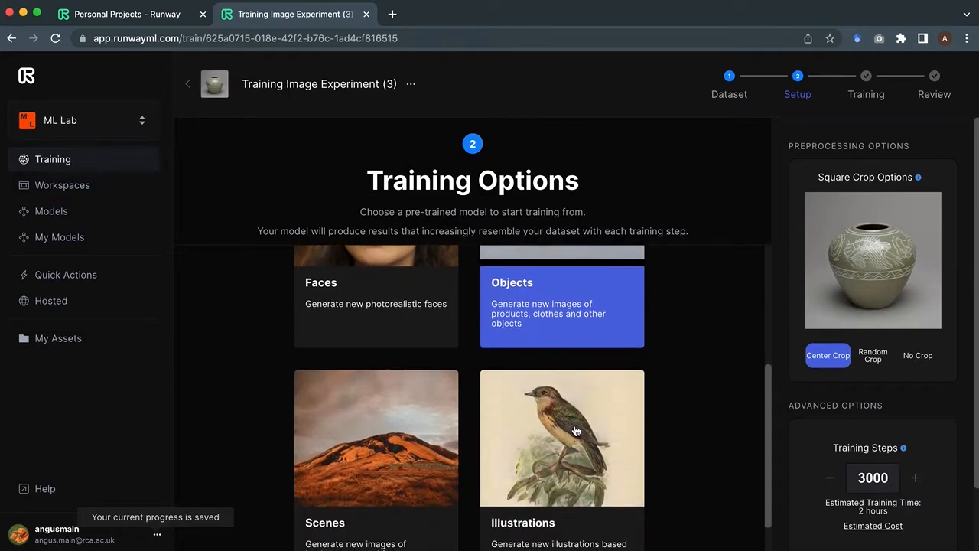
scroll(576, 431, down, 1)
scroll(878, 480, down, 1)
scroll(878, 480, up, 1)
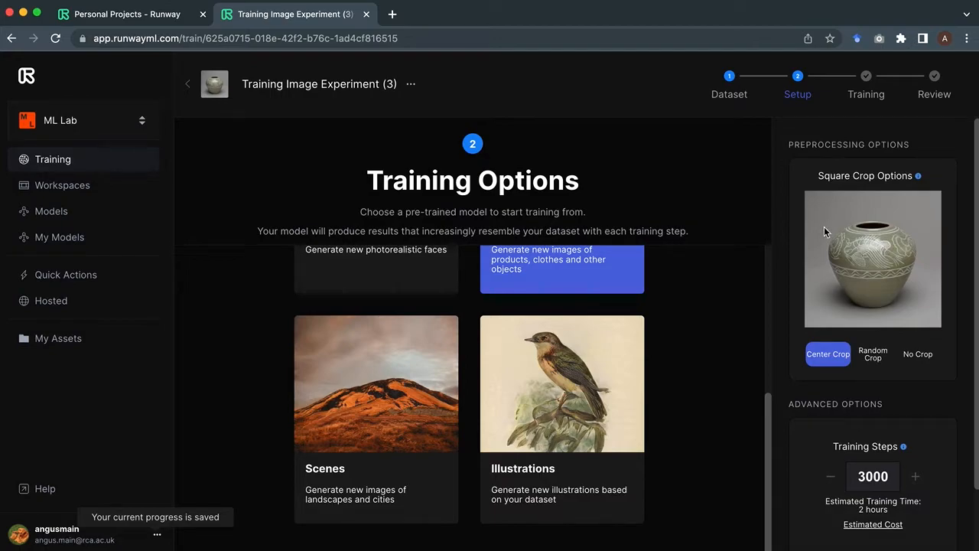
scroll(872, 311, down, 1)
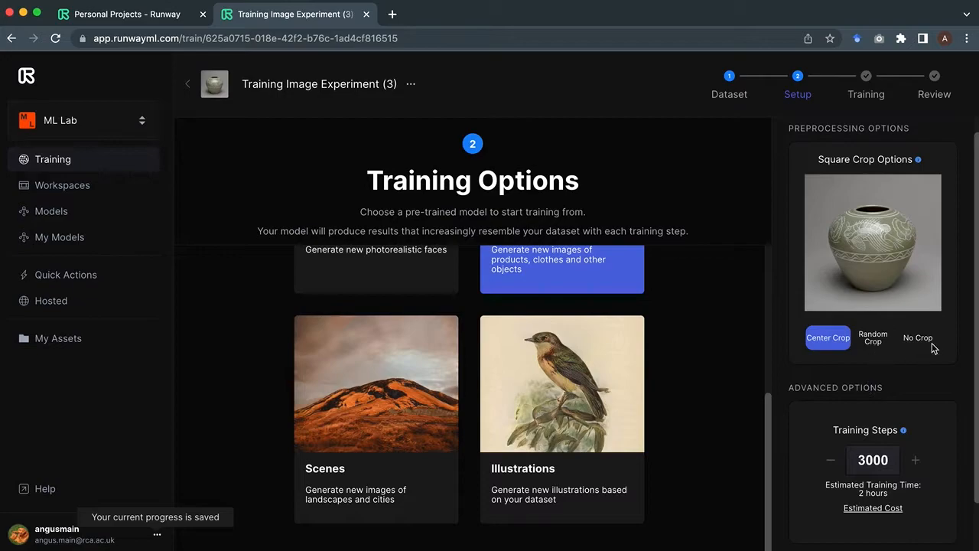
scroll(913, 355, down, 2)
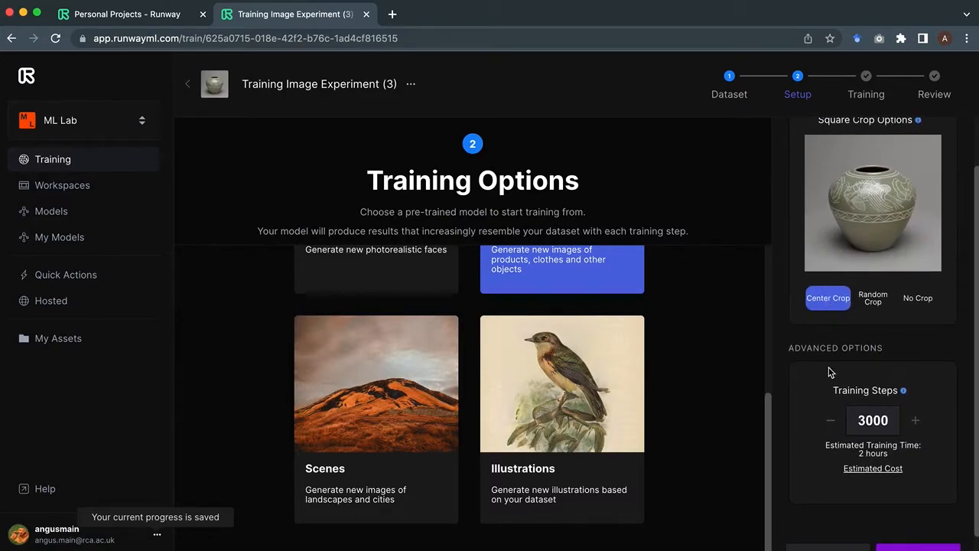
scroll(820, 423, down, 1)
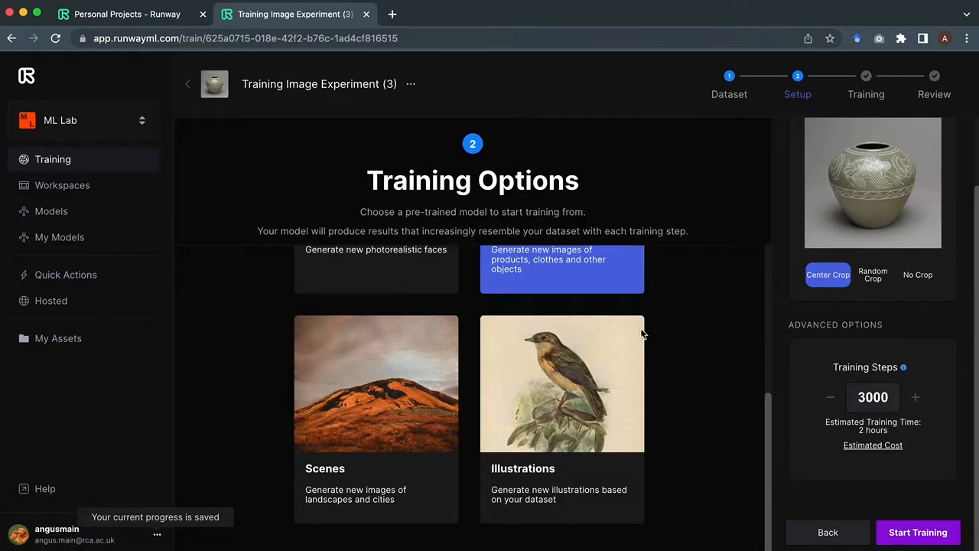
- Recheck the chosen Objects preset and open the estimated cost of the training experiment
scroll(638, 332, up, 3)
scroll(634, 332, up, 2)
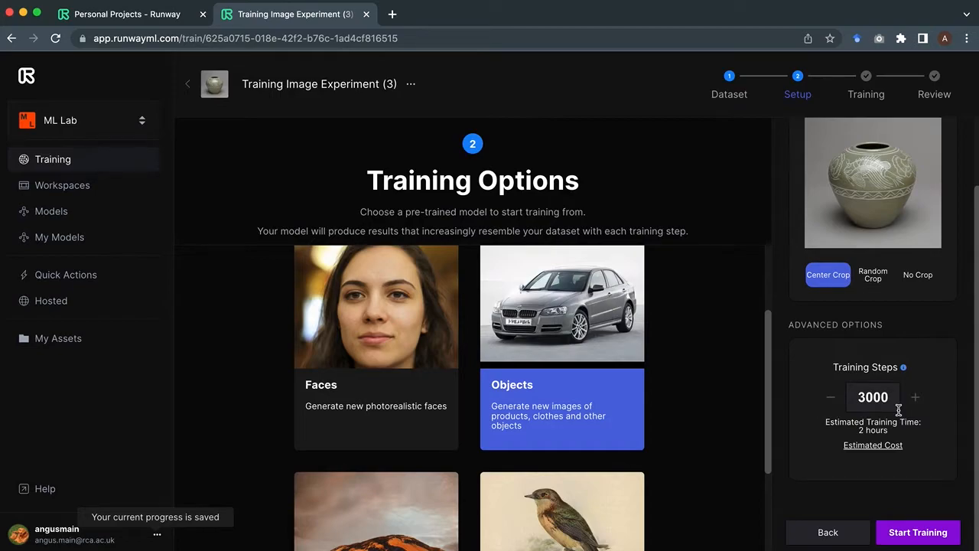
click(867, 453)
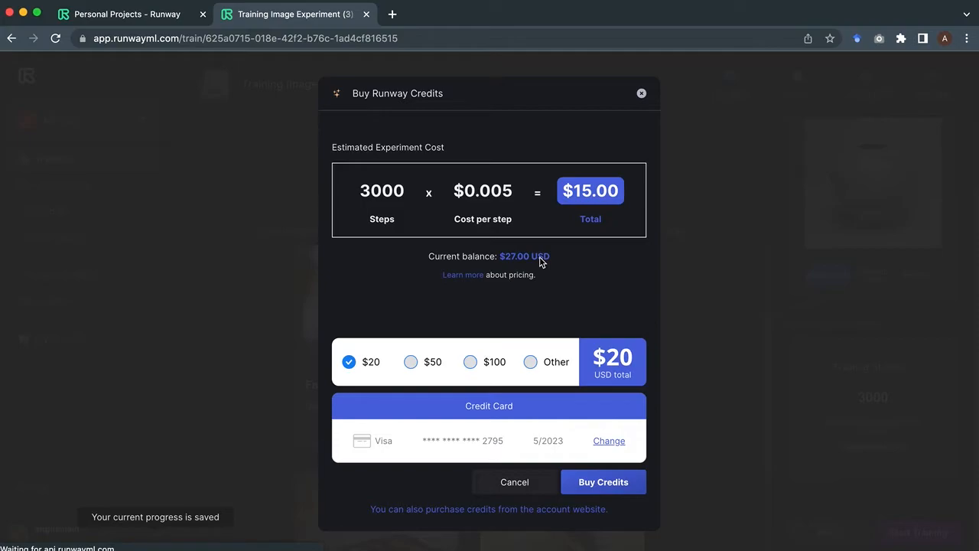
- Close the training cost estimate, and play the sample MP4 video of morphing vases partway before closing it
click(642, 95)
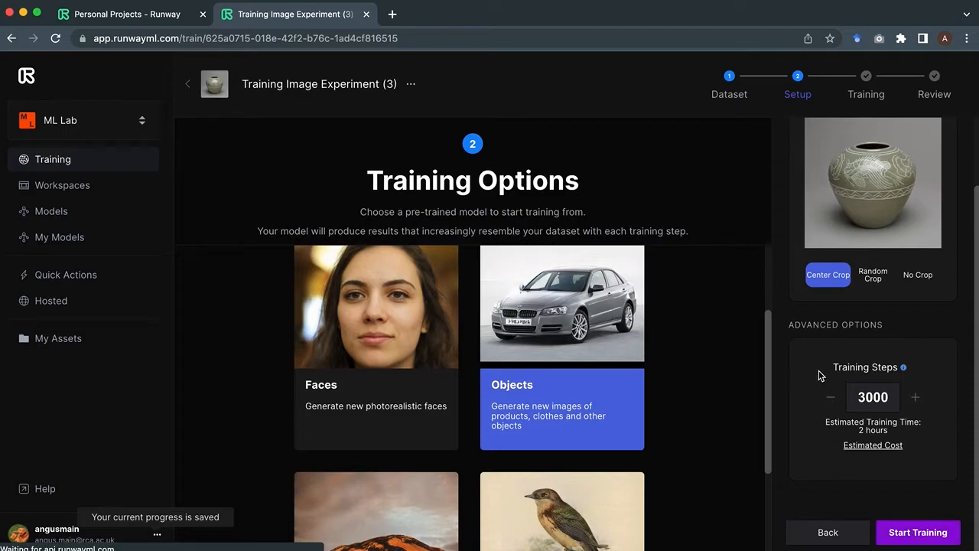
scroll(676, 409, down, 2)
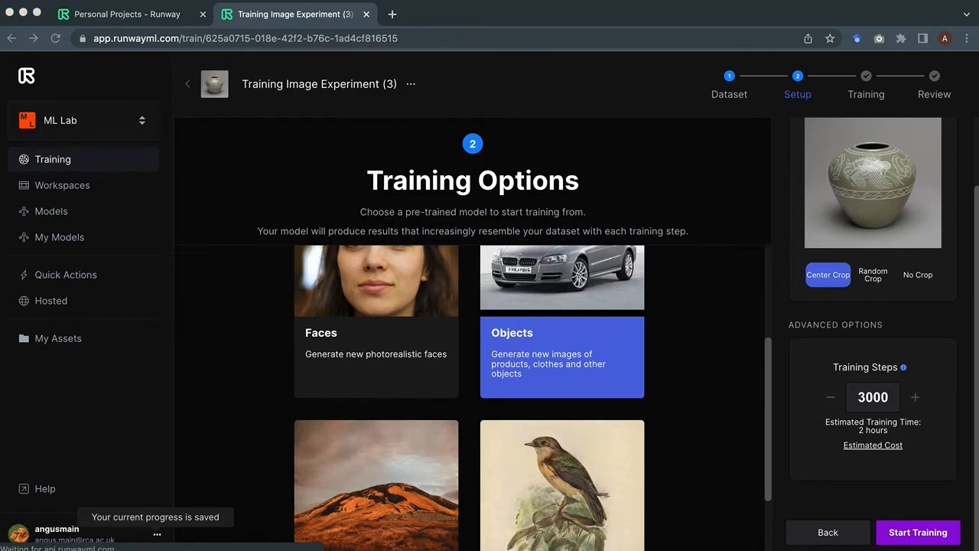
drag(1, 11, 356, 137)
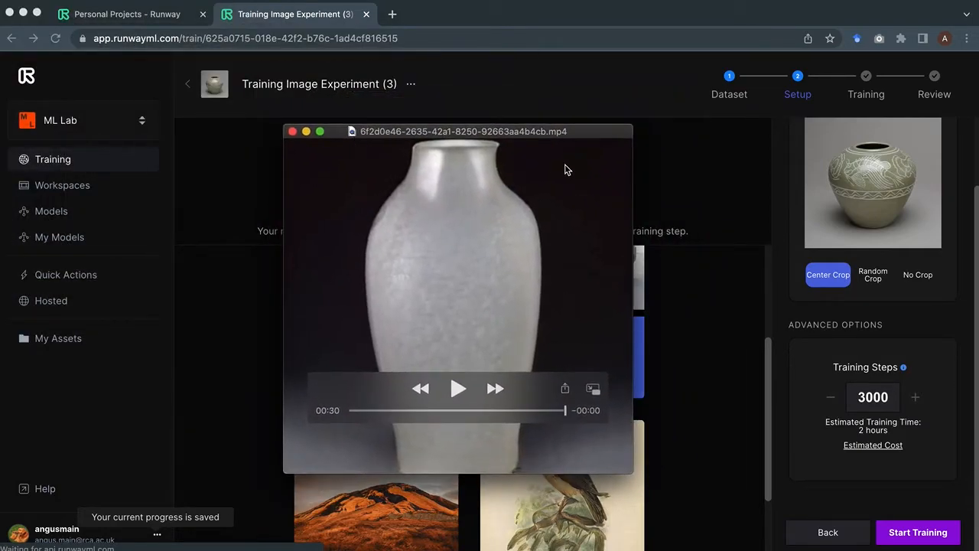
click(456, 389)
click(457, 389)
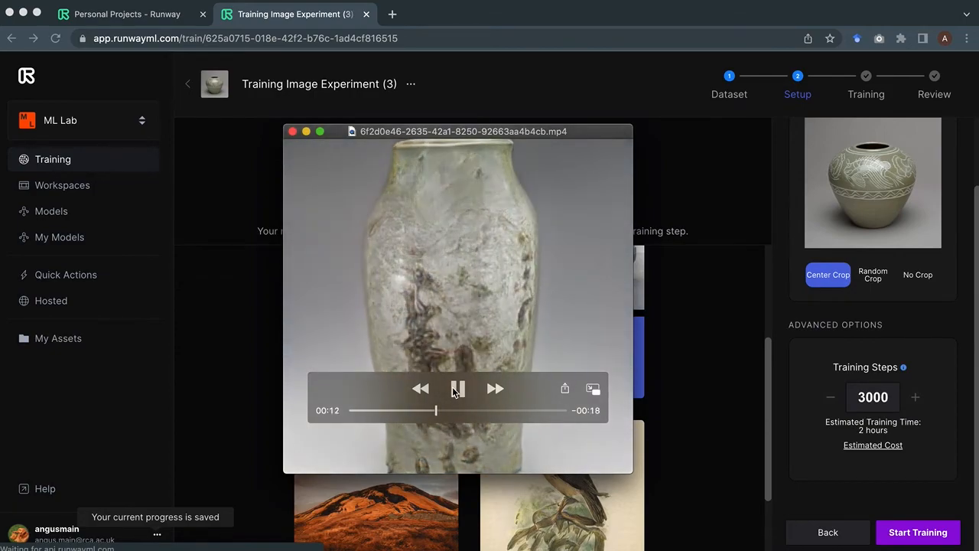
click(457, 388)
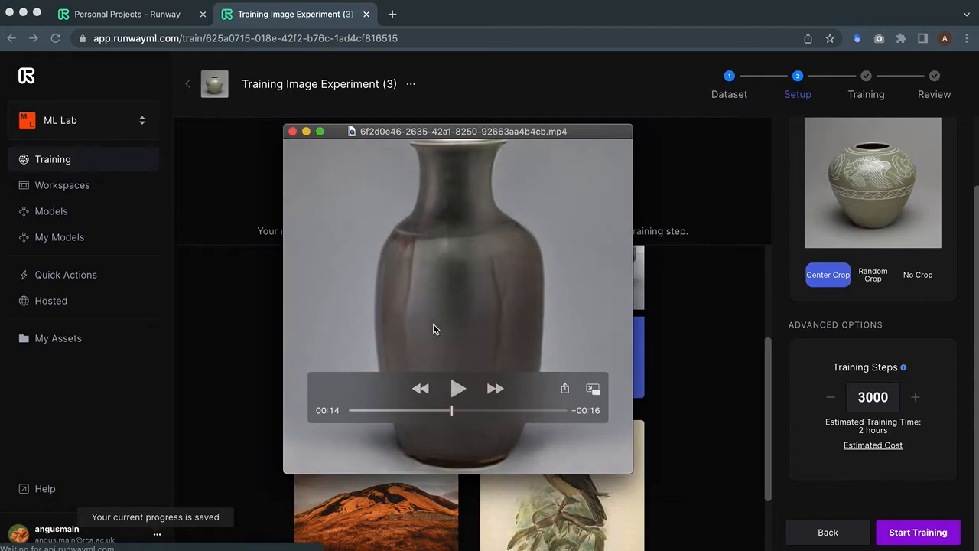
click(292, 132)
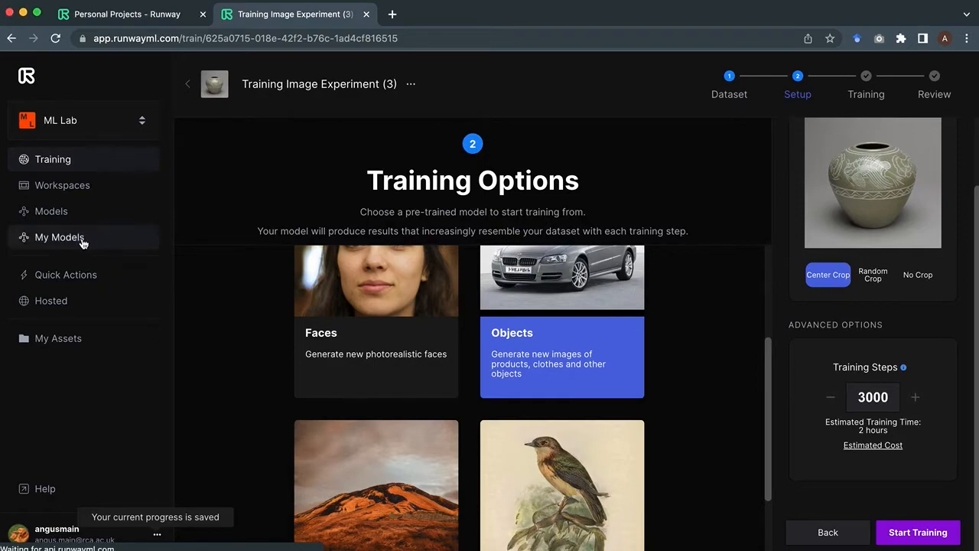
- Open the info page of the vase_1 model from the list of own trained models
click(59, 237)
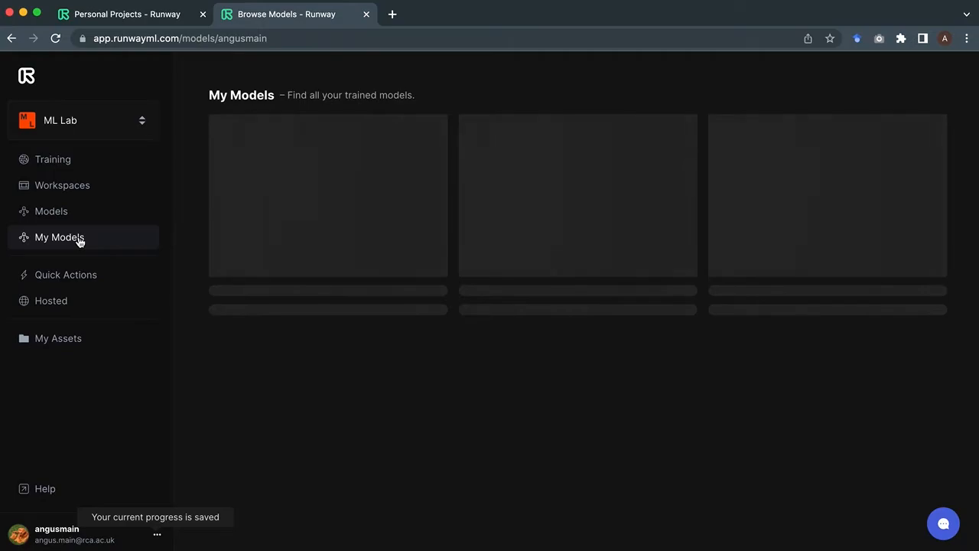
mouse_move(273, 250)
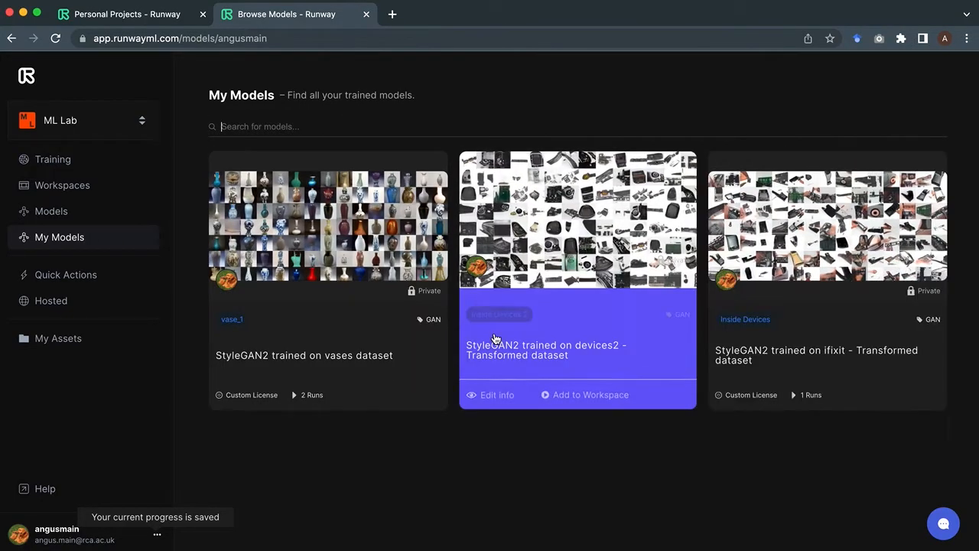
mouse_move(346, 306)
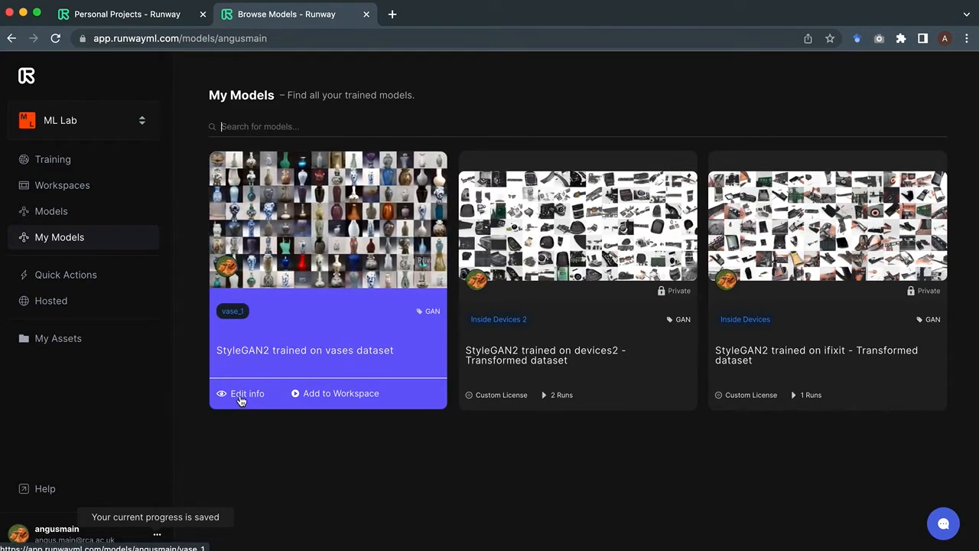
click(241, 399)
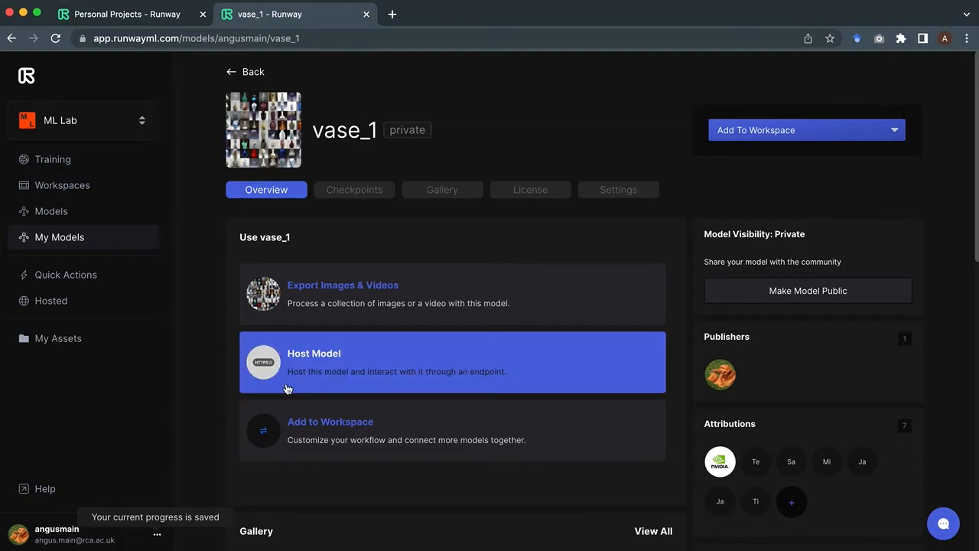
- Review the vase_1 model's overview and full gallery, and return to its overview
scroll(457, 373, down, 3)
scroll(457, 369, down, 3)
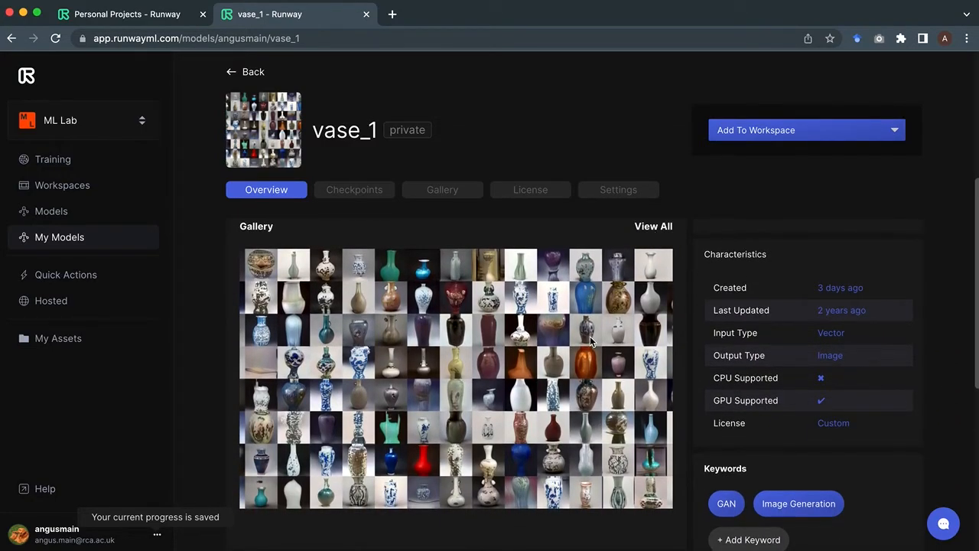
click(653, 227)
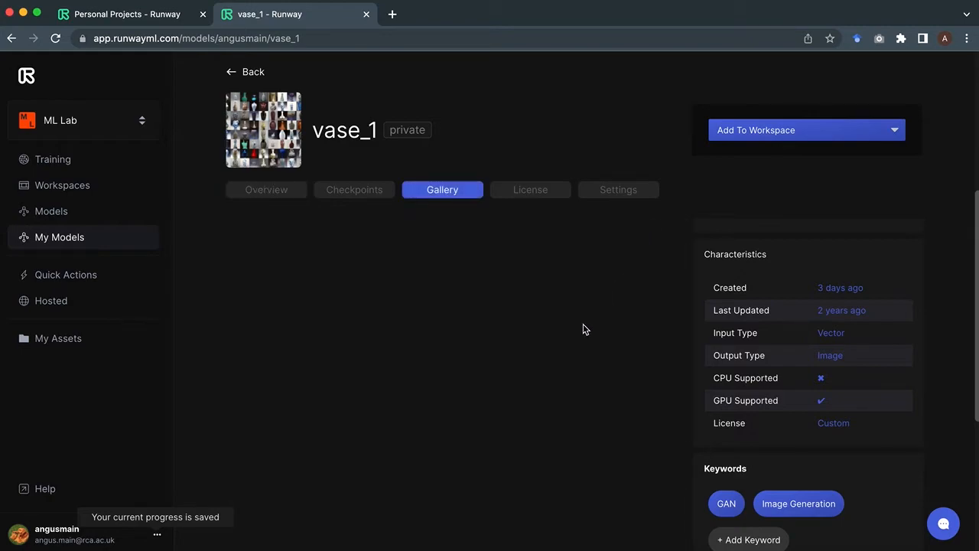
scroll(584, 327, down, 1)
scroll(583, 325, down, 1)
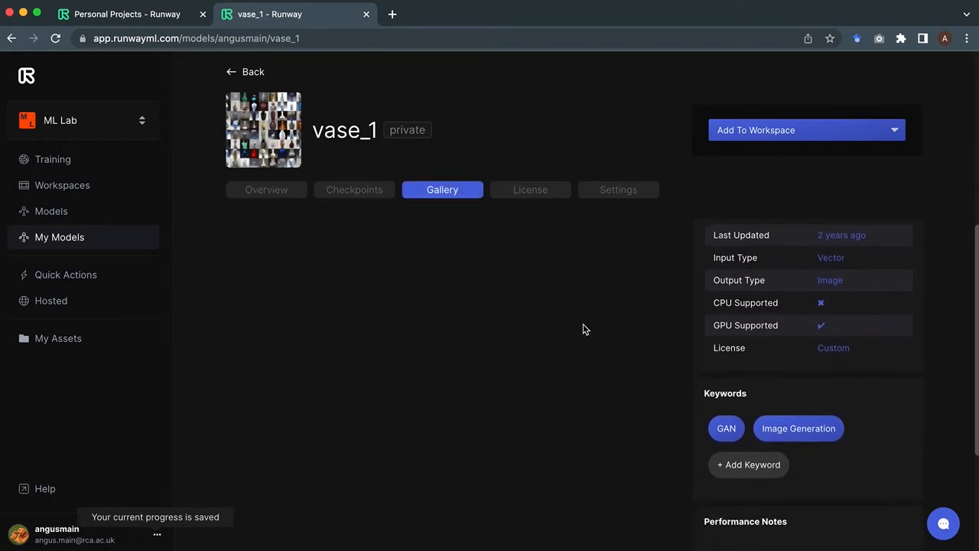
scroll(582, 325, up, 3)
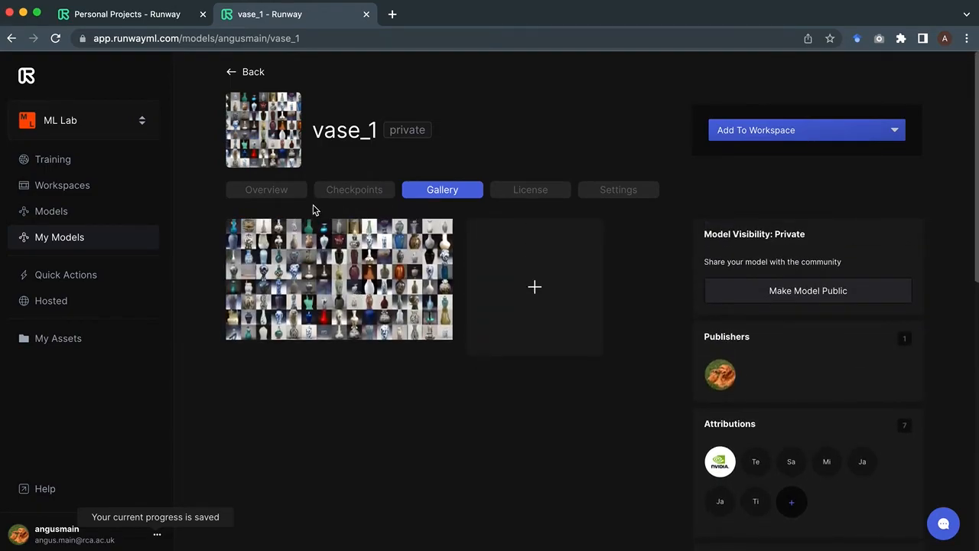
click(277, 189)
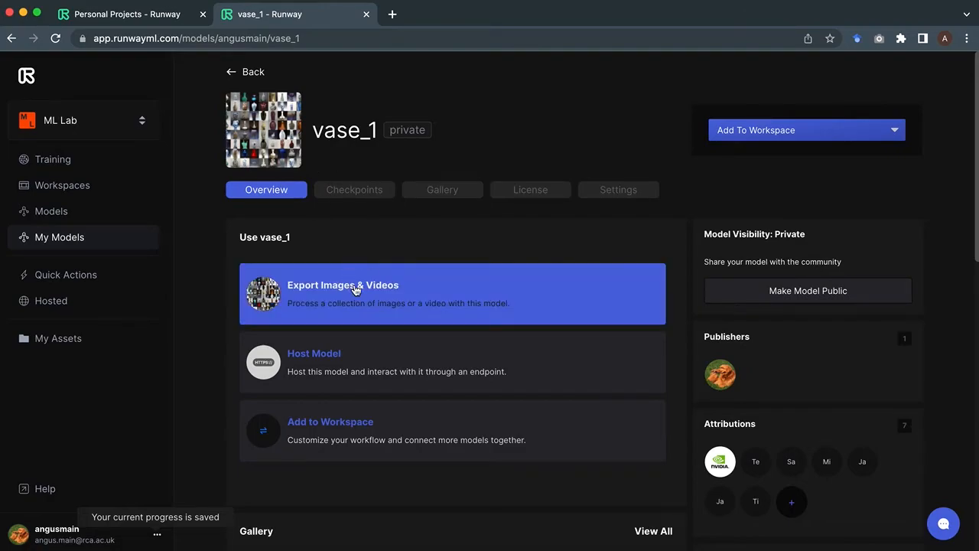
- Open the image and video export for vase_1, choose Generate Images, and review its truncation, image count and cost settings
click(417, 302)
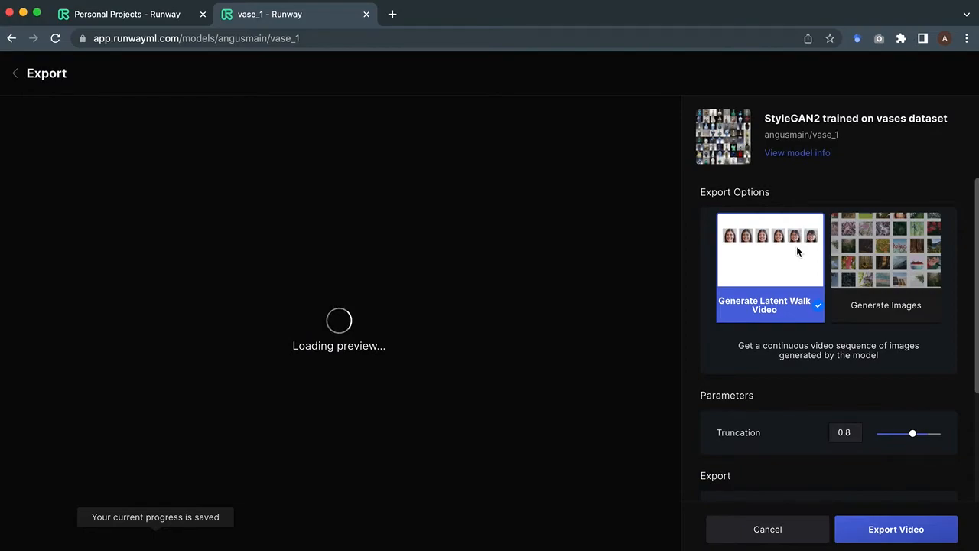
click(899, 262)
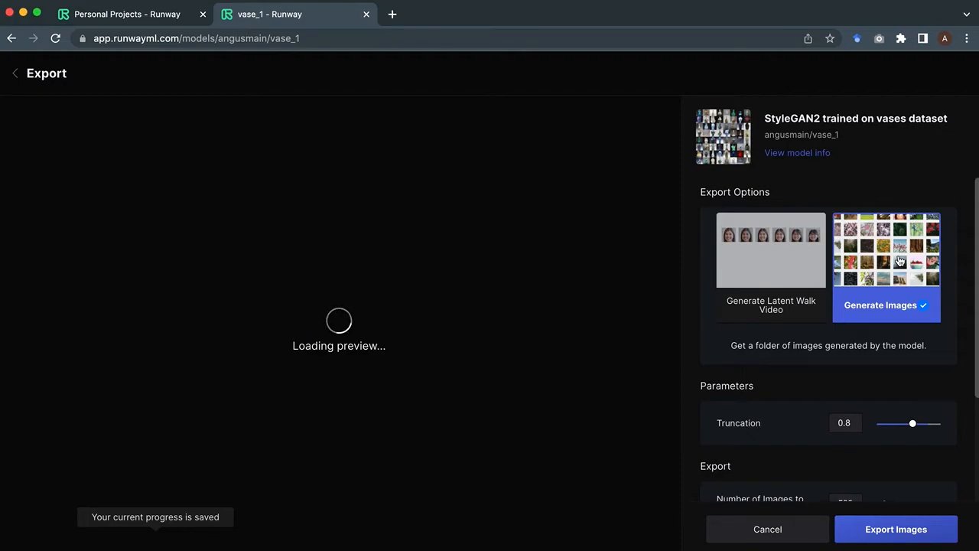
scroll(827, 402, down, 2)
scroll(827, 407, down, 1)
scroll(827, 406, up, 4)
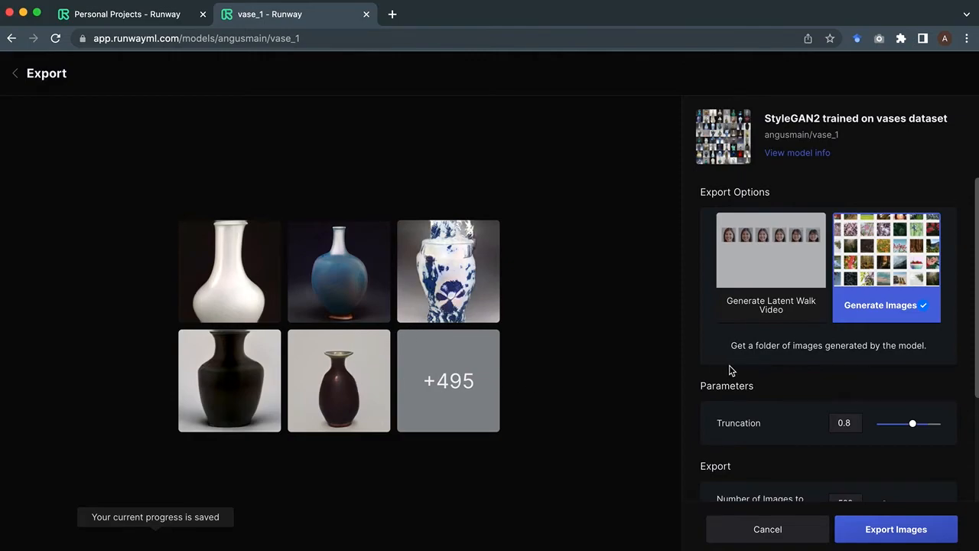
scroll(769, 380, down, 2)
scroll(768, 380, down, 3)
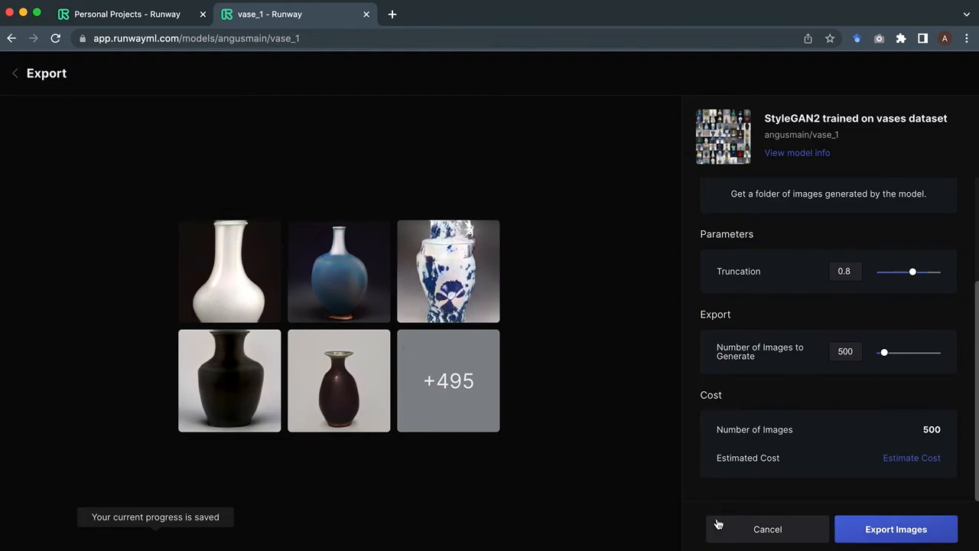
scroll(718, 239, up, 3)
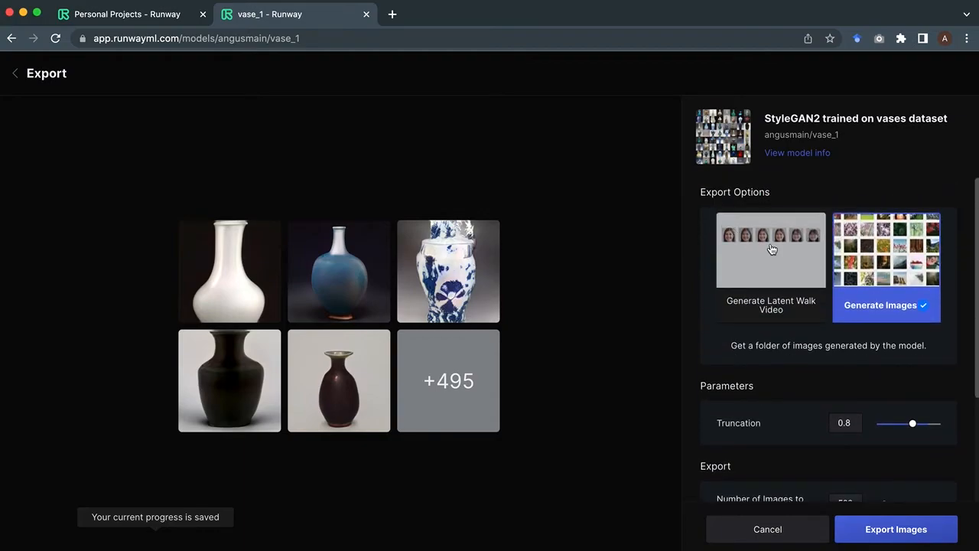
- Try the latent walk video export with a third vase keyframe added, check its settings, and leave for the trained models list
click(771, 249)
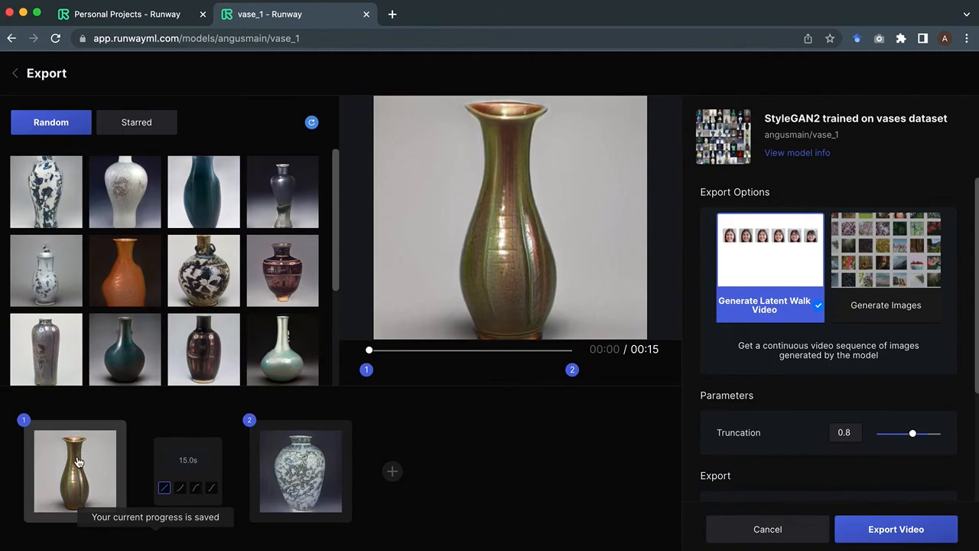
click(292, 470)
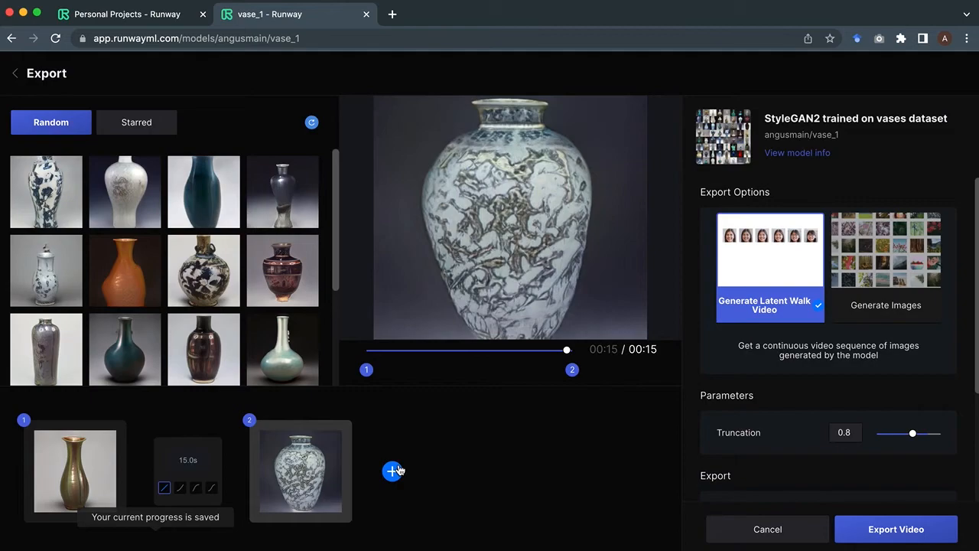
click(392, 471)
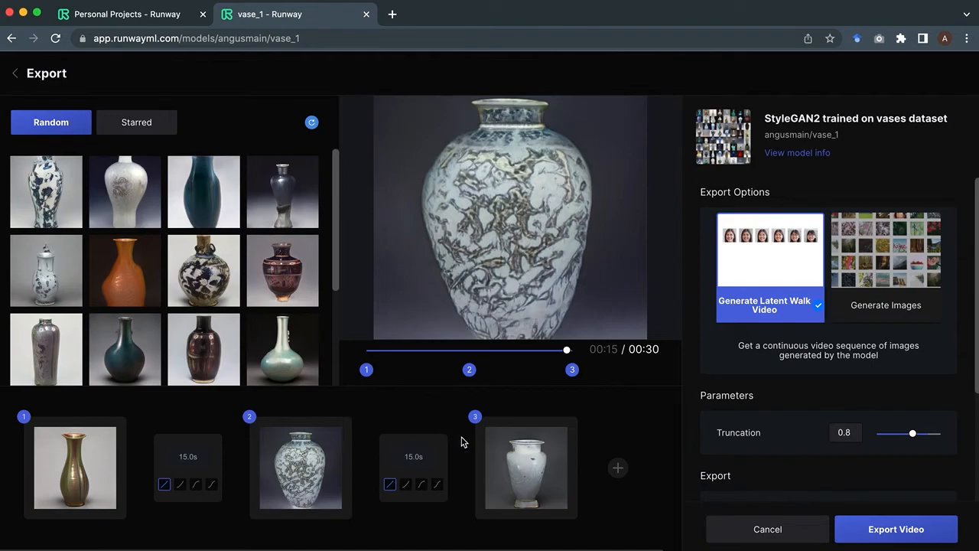
scroll(830, 471, down, 3)
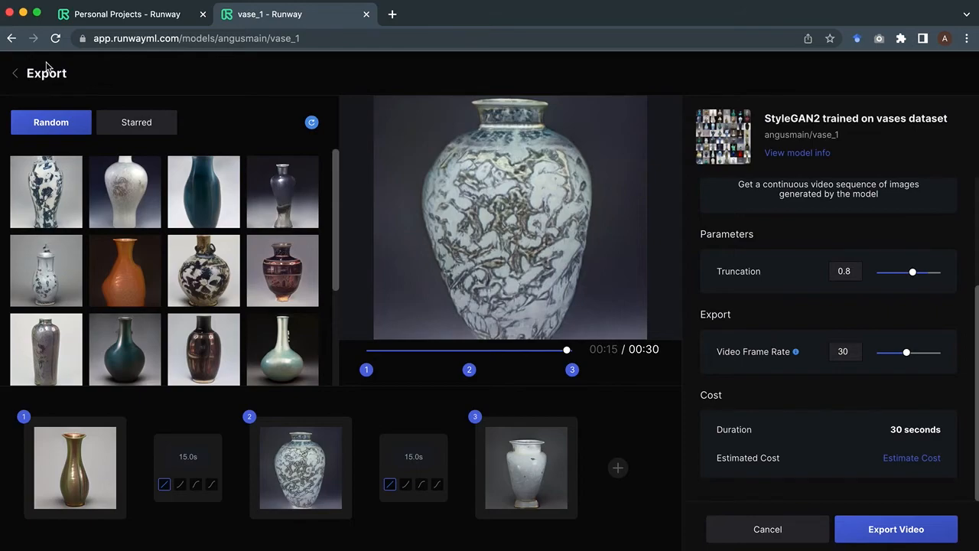
click(12, 39)
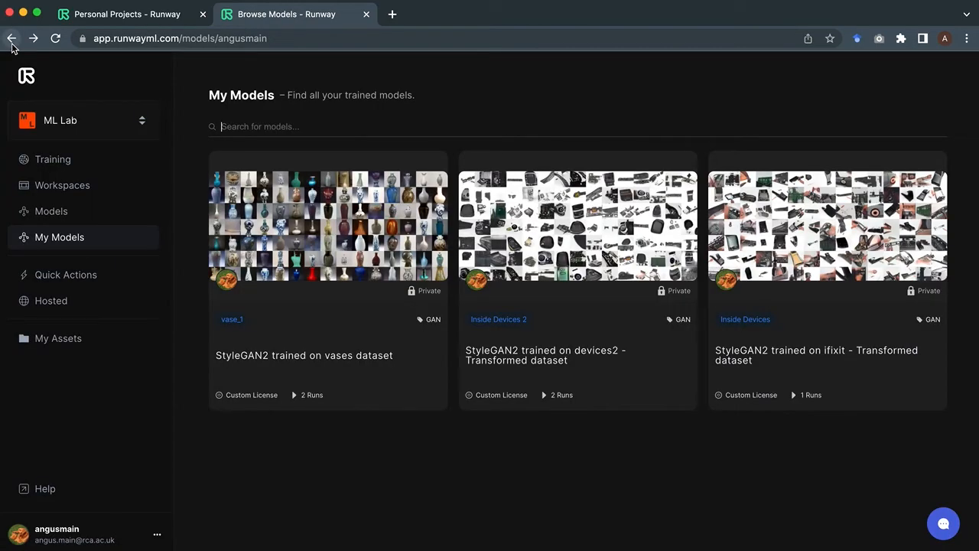
- Add the vase_1 model to a new workspace named Kiwi Fruit Renaissance
mouse_move(319, 199)
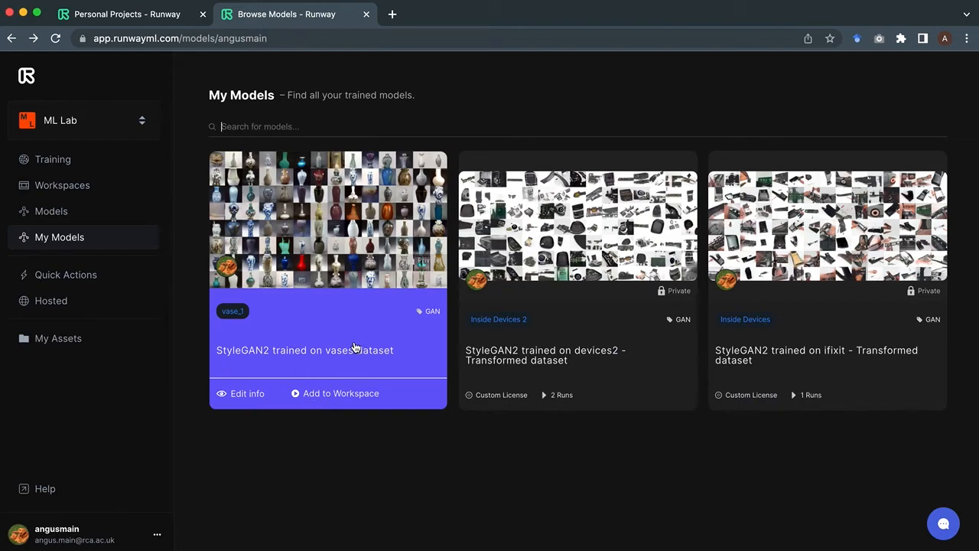
click(353, 396)
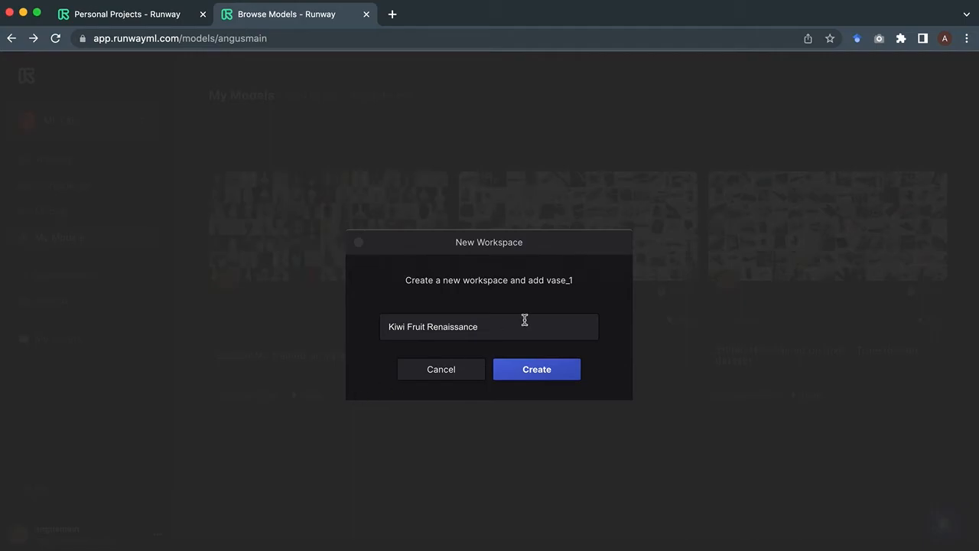
click(542, 374)
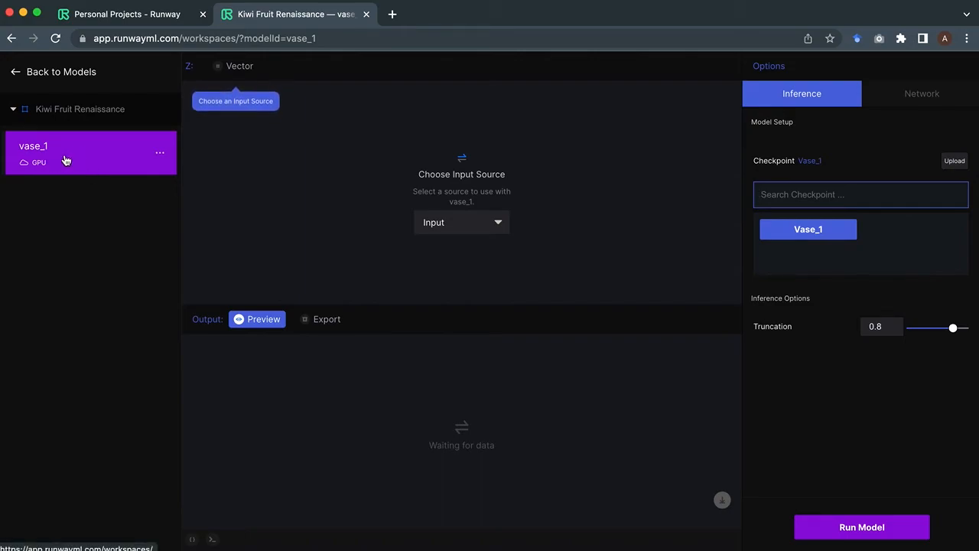
- Set Vector as the input source for vase_1 and run the model
click(238, 75)
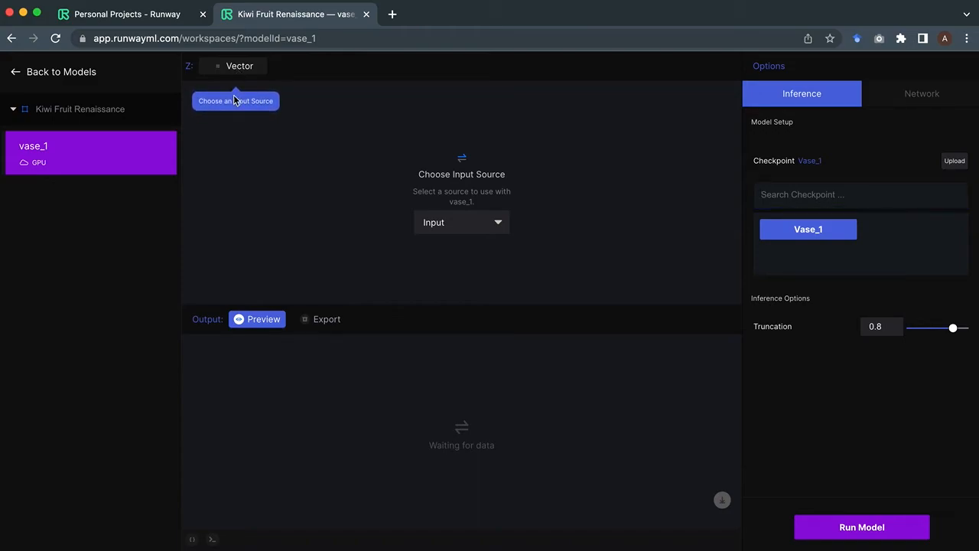
click(469, 231)
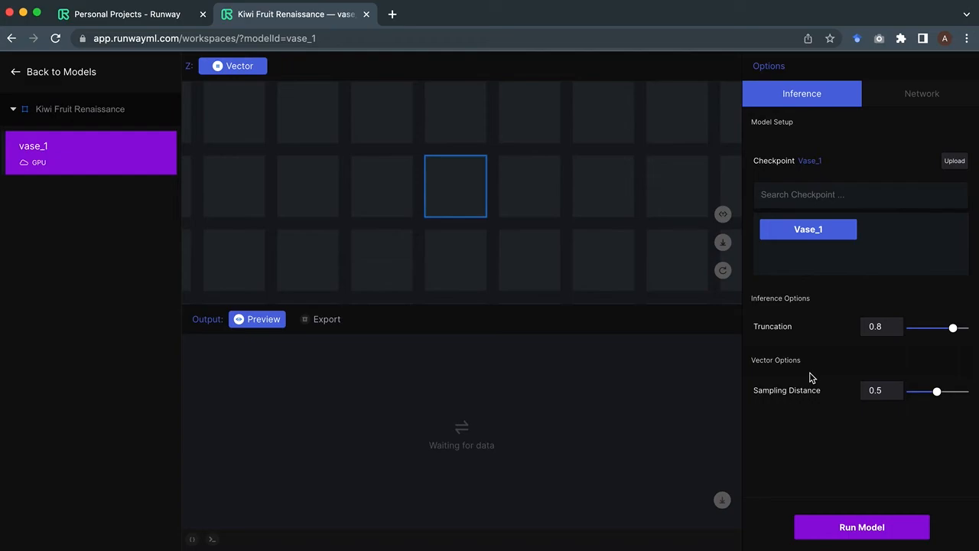
click(821, 530)
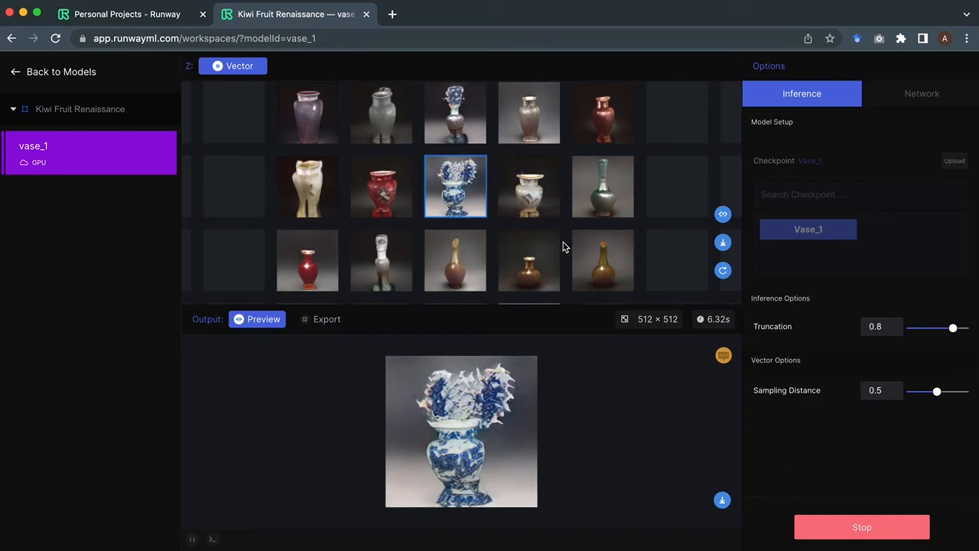
- Preview several generated vases from the vector grid, ending with the olive-brown long-necked vase
scroll(563, 246, up, 3)
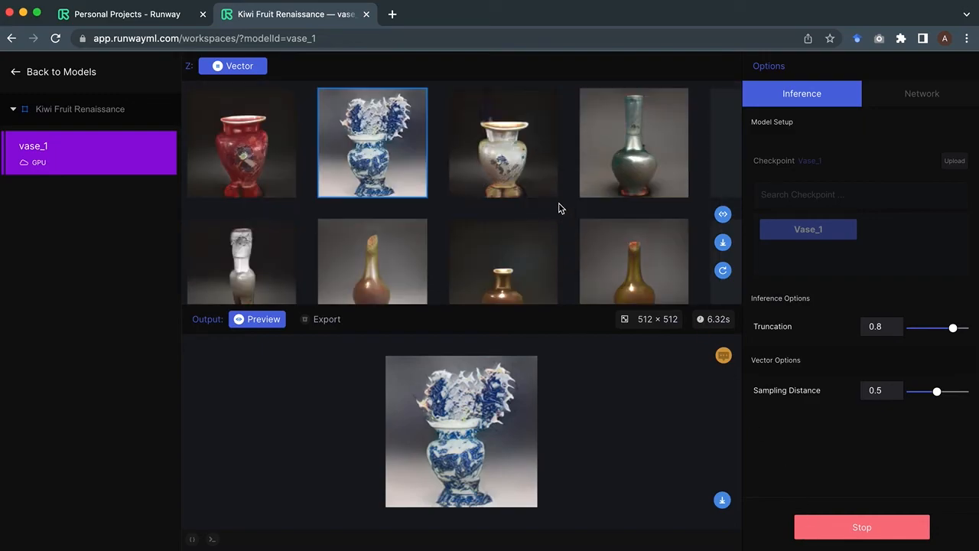
click(383, 251)
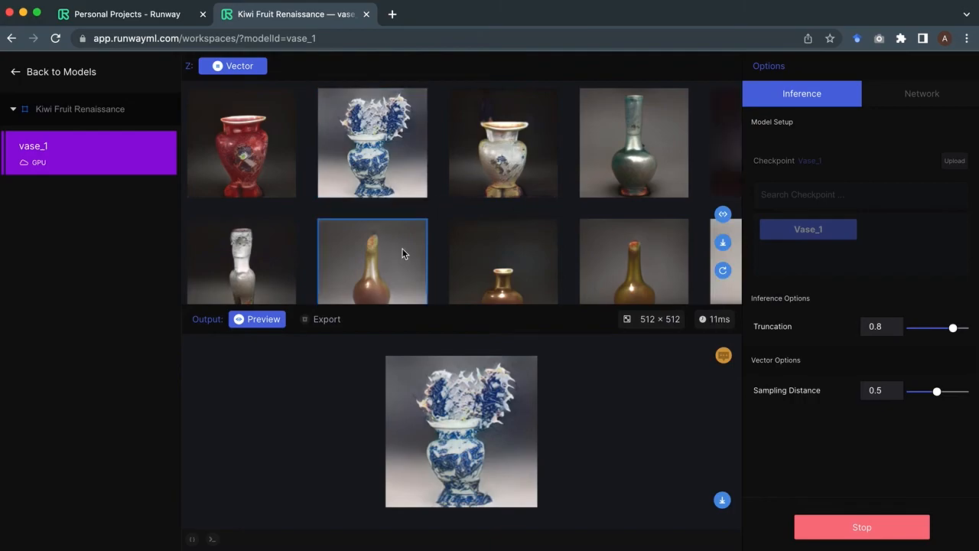
click(504, 254)
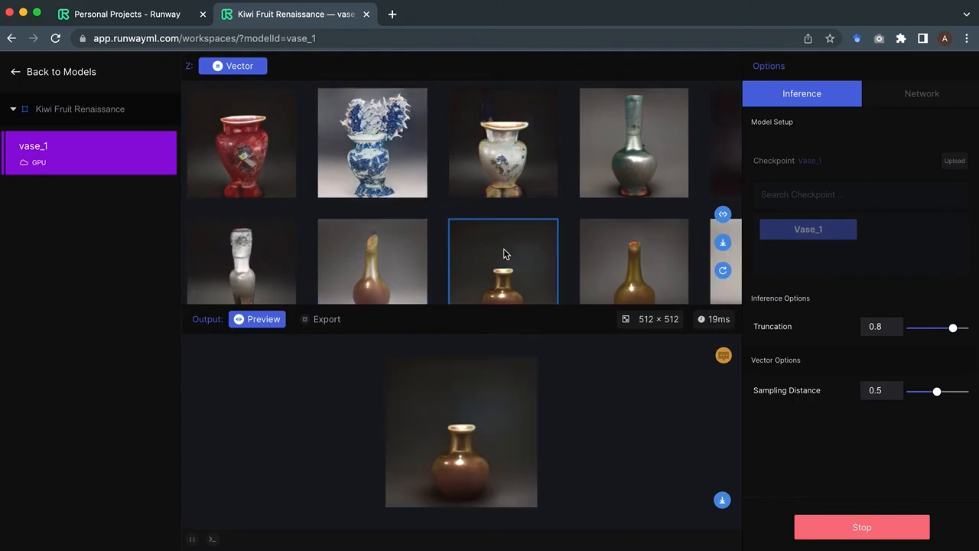
click(610, 259)
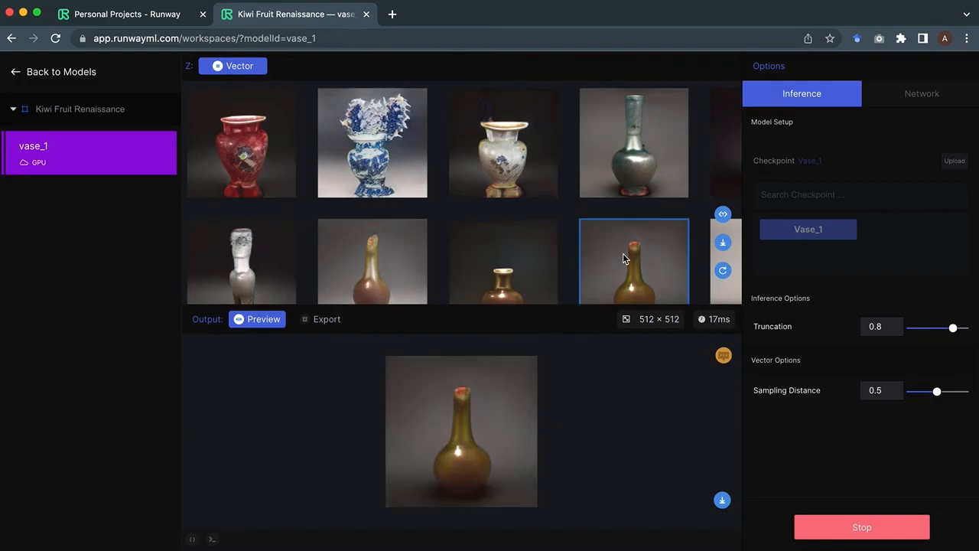